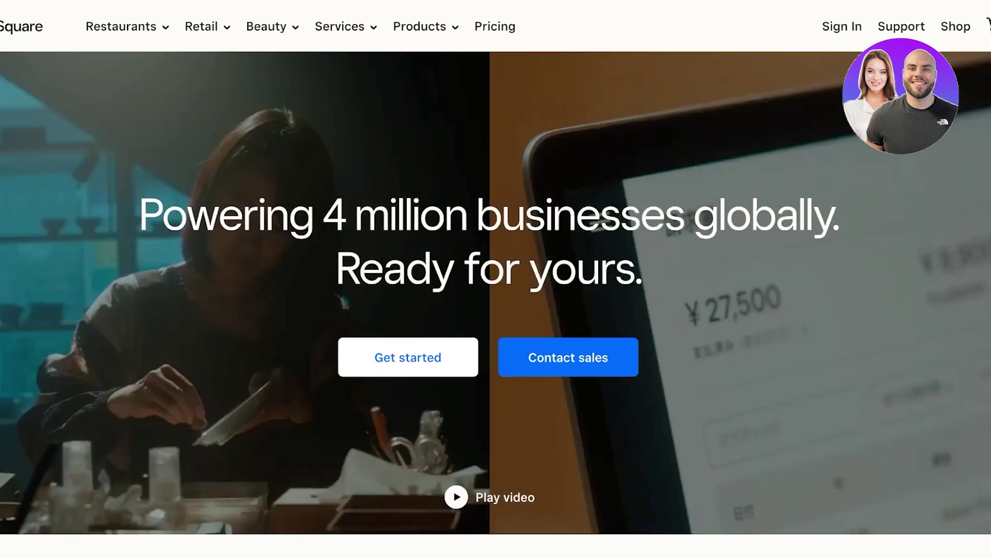
- Go to Products and open the Invoices page under Commerce on the Square website
scroll(495, 279, "down", 3)
scroll(495, 279, "down", 10)
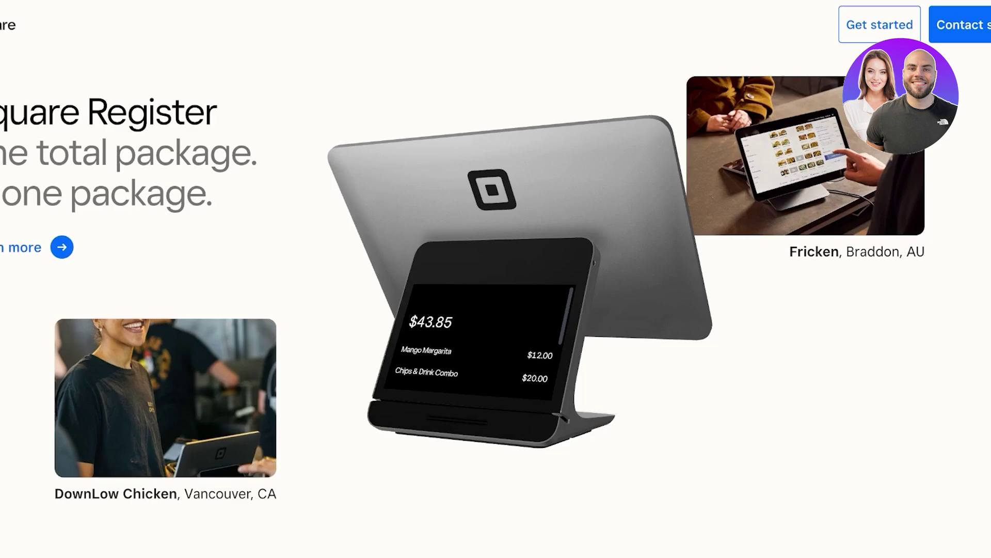
scroll(496, 279, "up", 15)
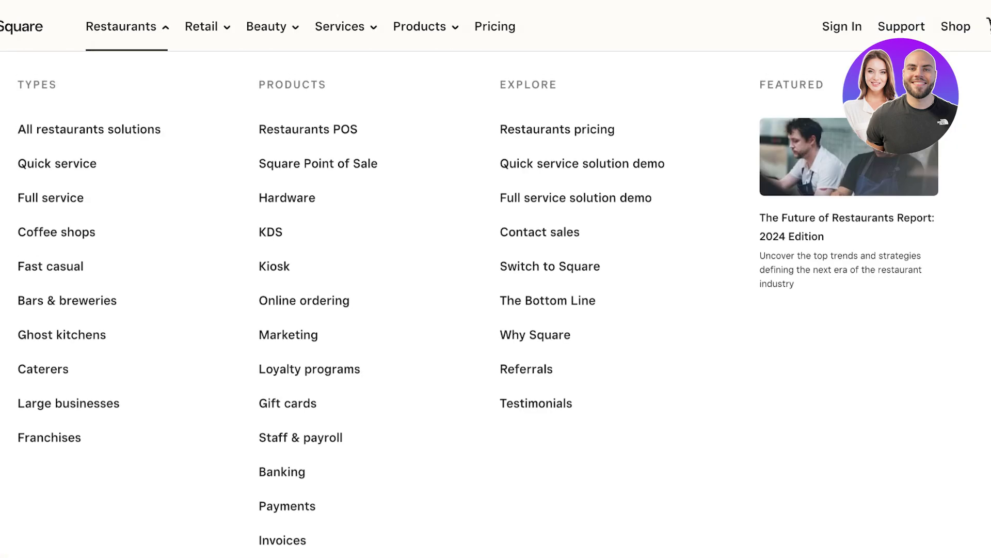
mouse_move(202, 26)
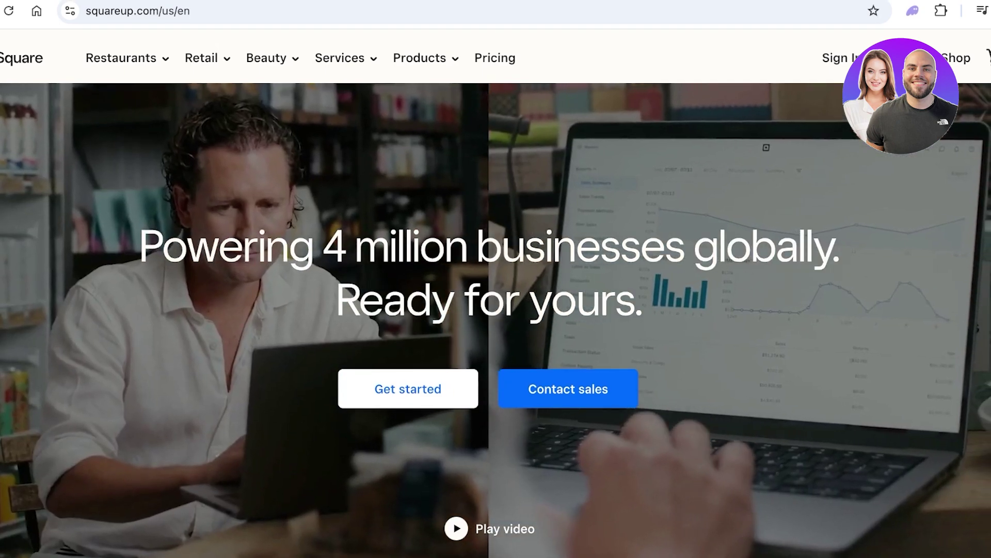
left_click(426, 53)
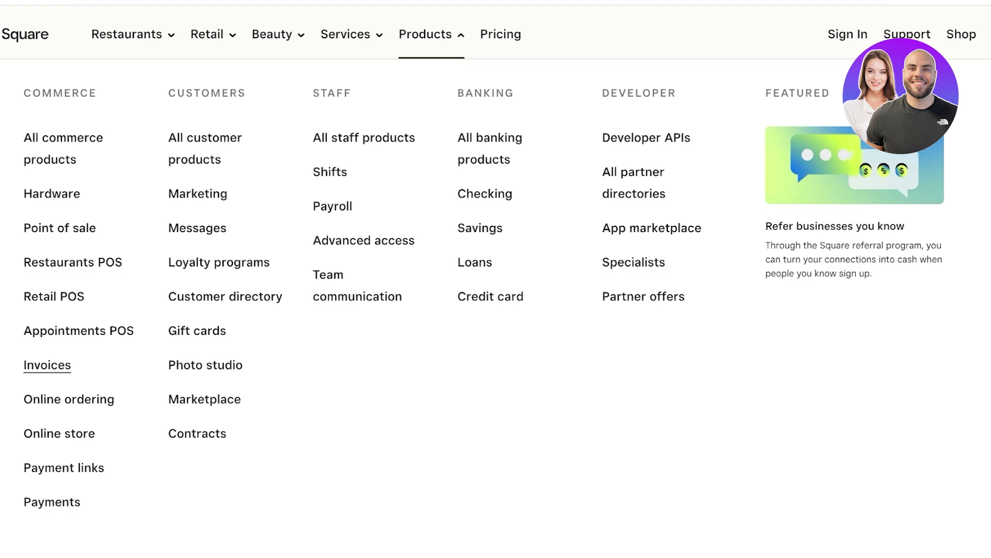
left_click(47, 364)
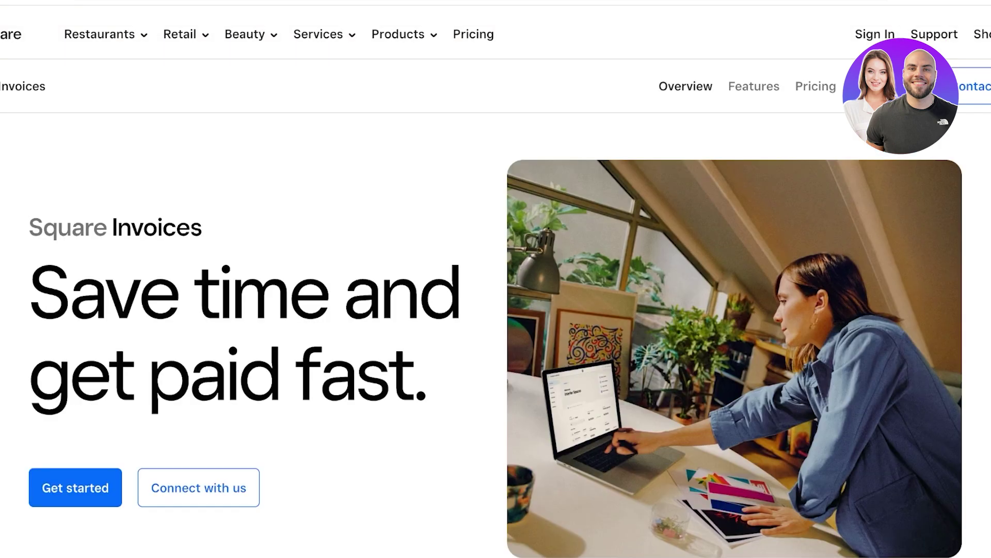
scroll(496, 289, "down", 1)
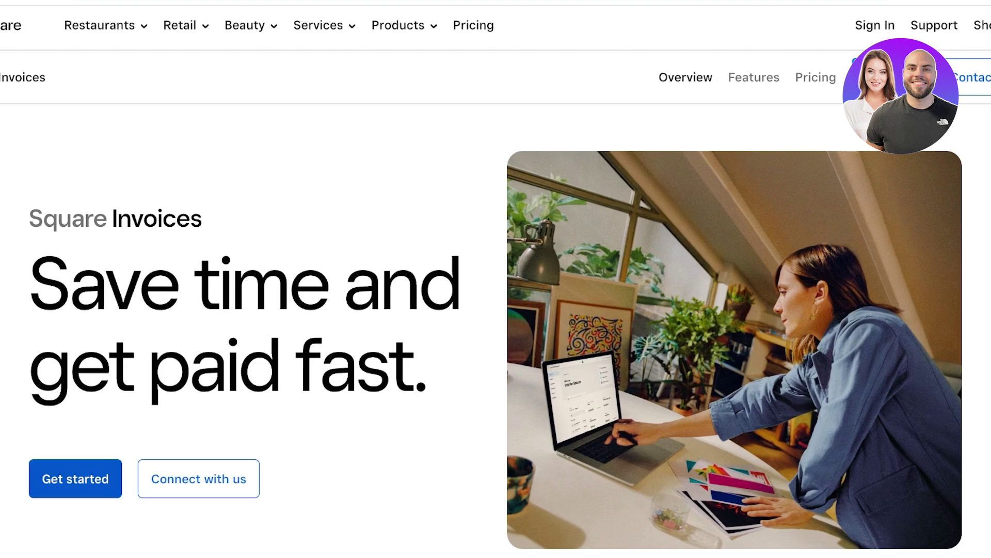
- Try to sign up for a Square account with an email, a password and the terms accepted
left_click(74, 478)
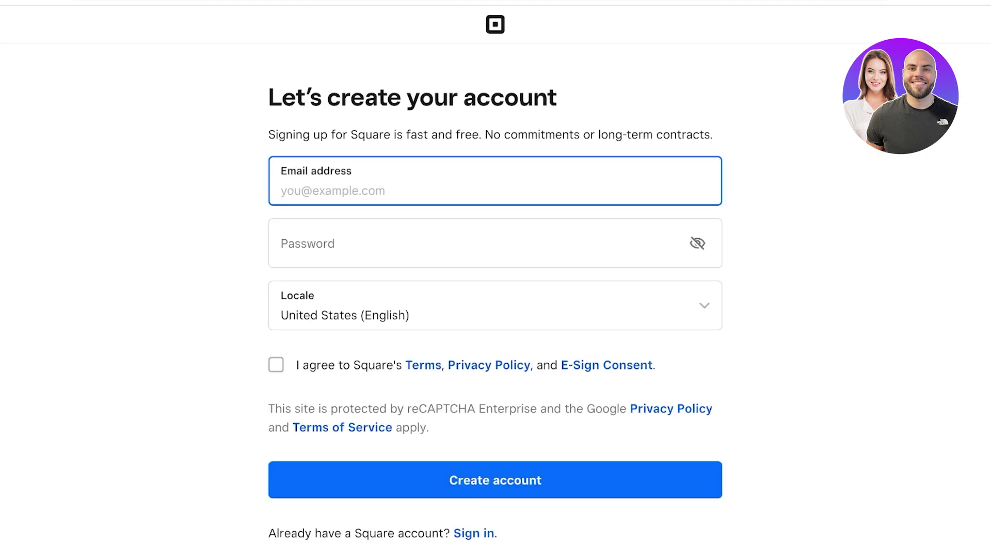
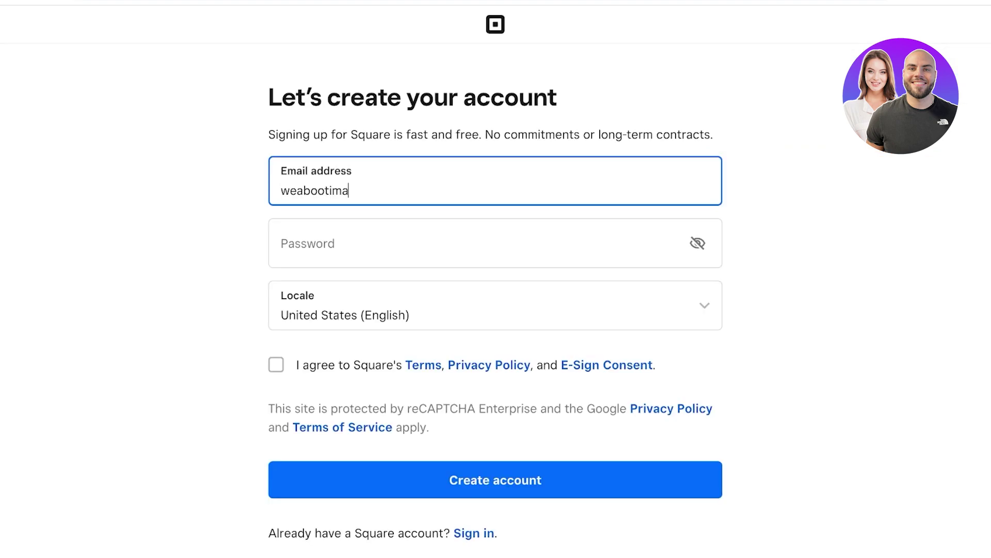
key("Tab")
type("•••••••••")
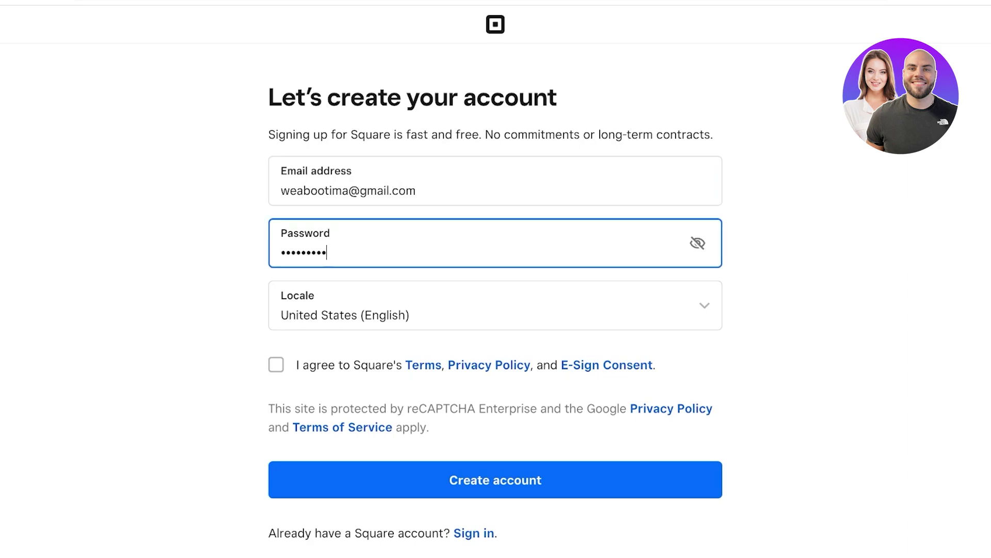
key("Tab")
left_click(276, 365)
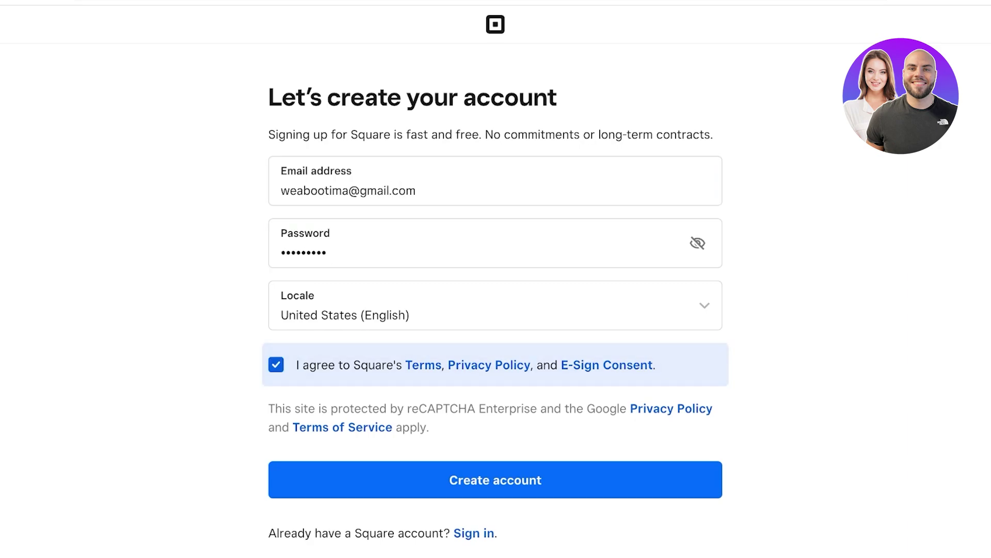
key("Return")
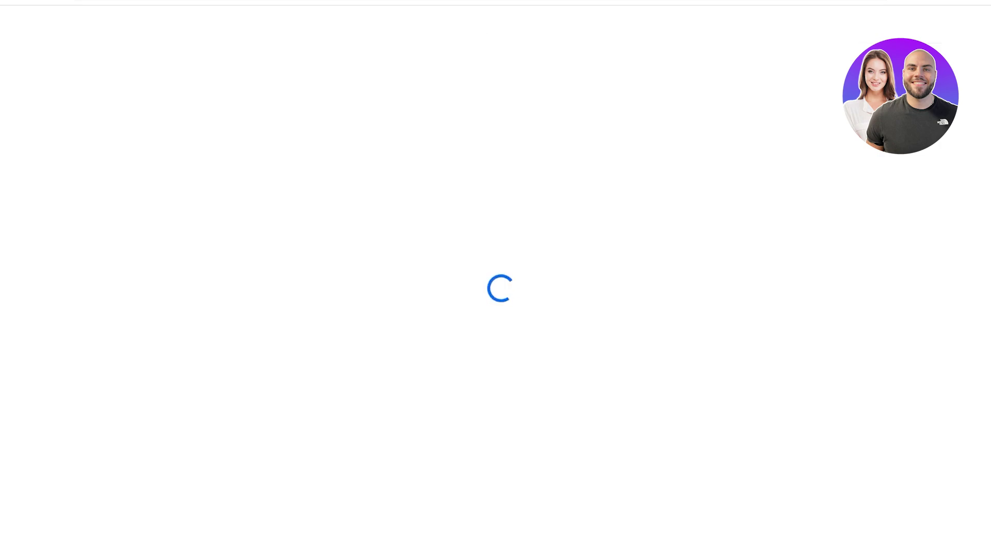
scroll(495, 283, "down", 2)
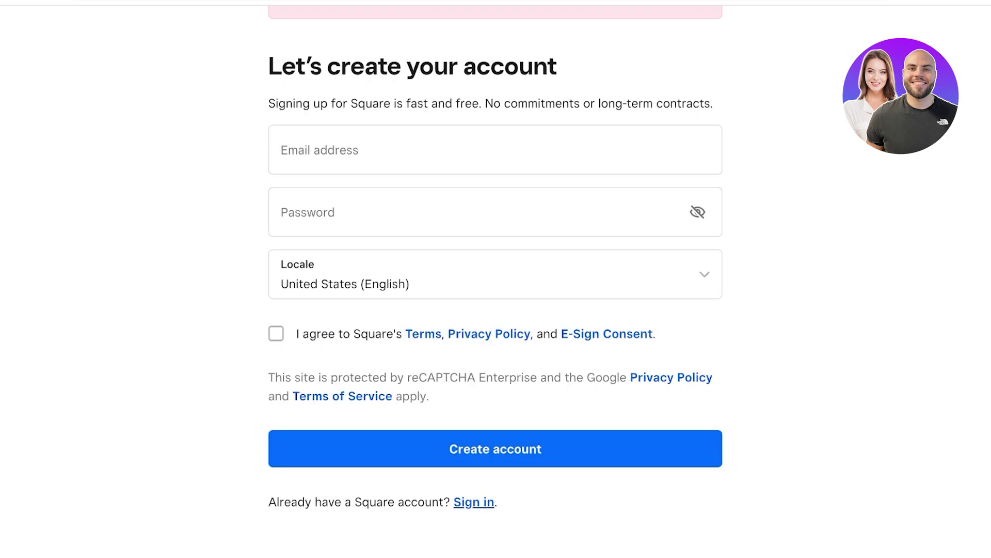
- Sign in with the saved email and password, skip the phone passcode setup, and continue to Square
left_click(474, 502)
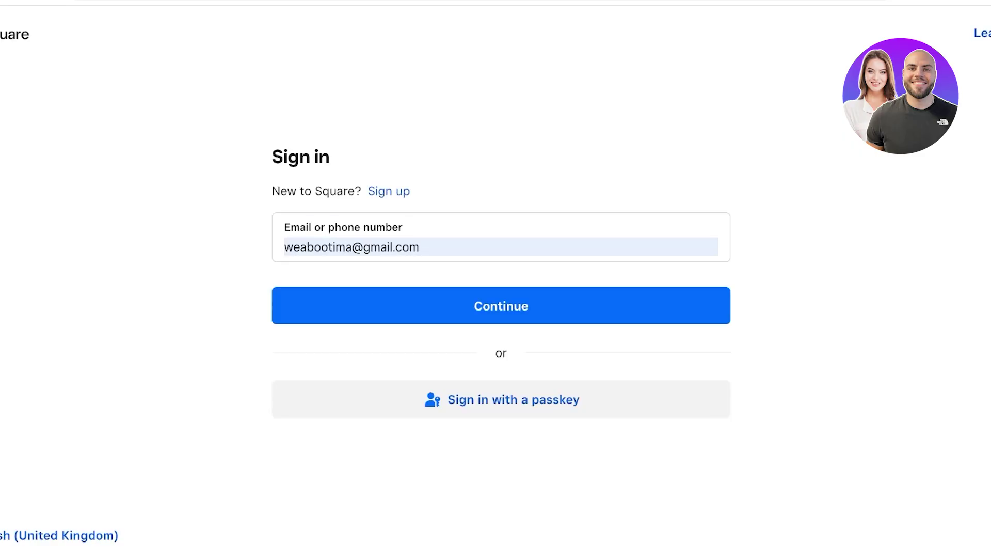
left_click(501, 306)
key("Return")
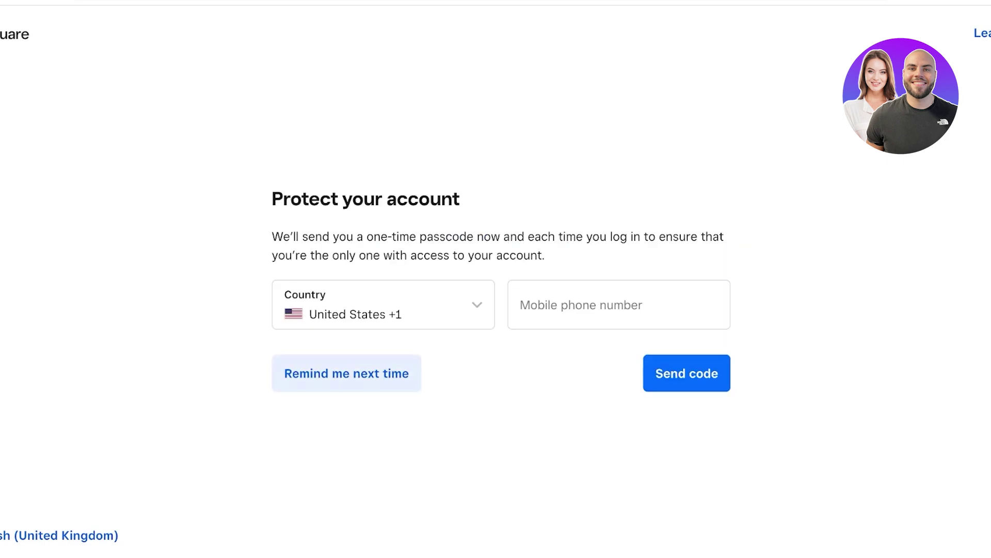
left_click(346, 373)
left_click(599, 345)
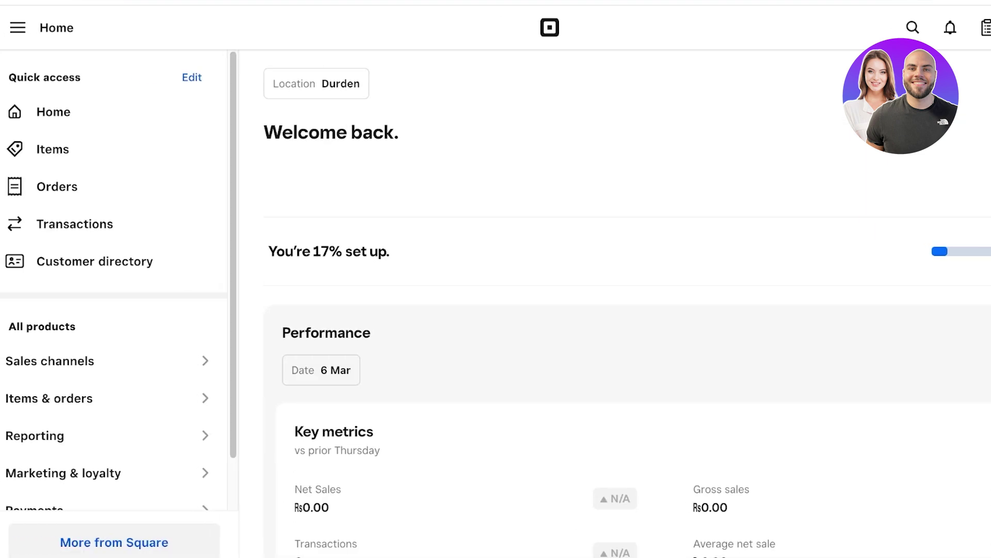
left_click(17, 27)
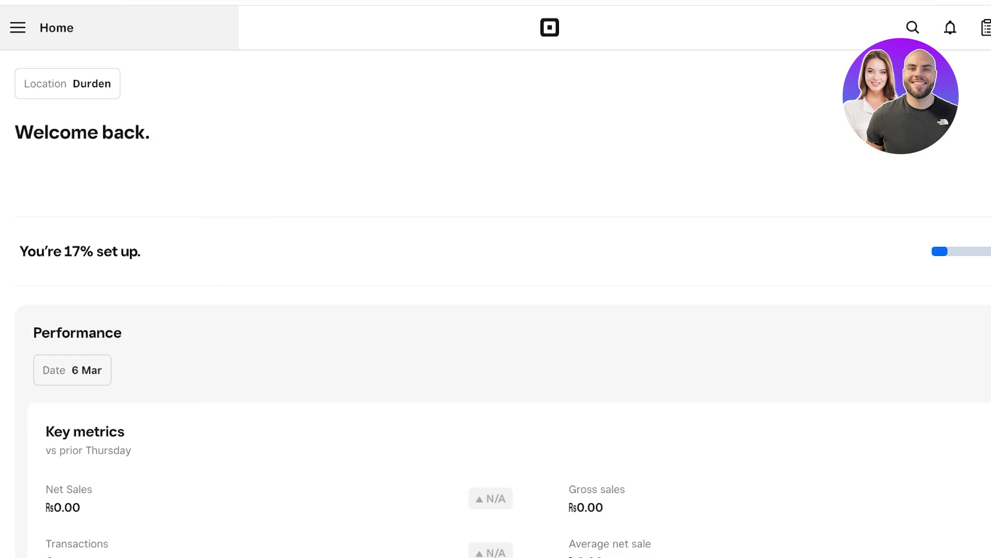
left_click(17, 28)
left_click(987, 27)
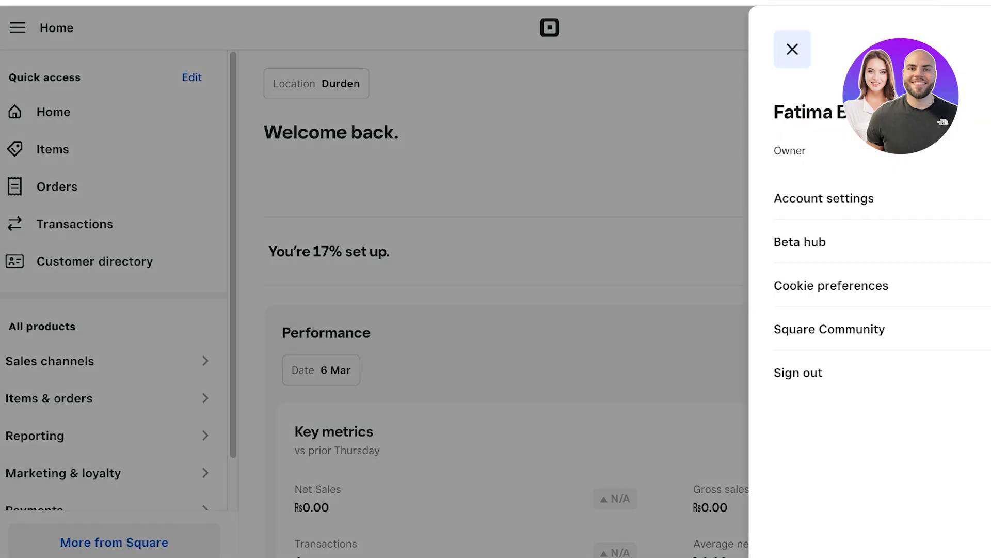
key("Escape")
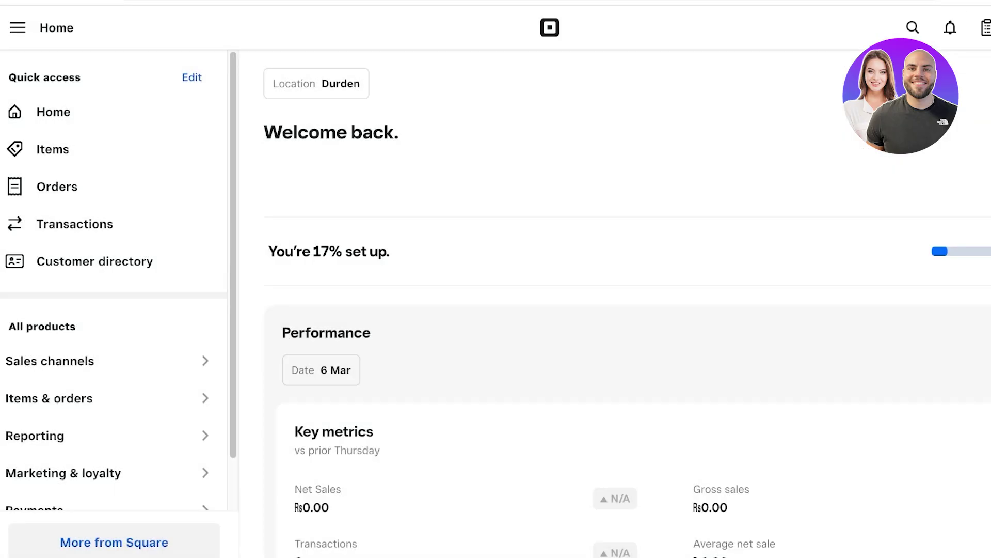
scroll(620, 310, "down", 5)
scroll(104, 304, "down", 1)
scroll(620, 310, "down", 6)
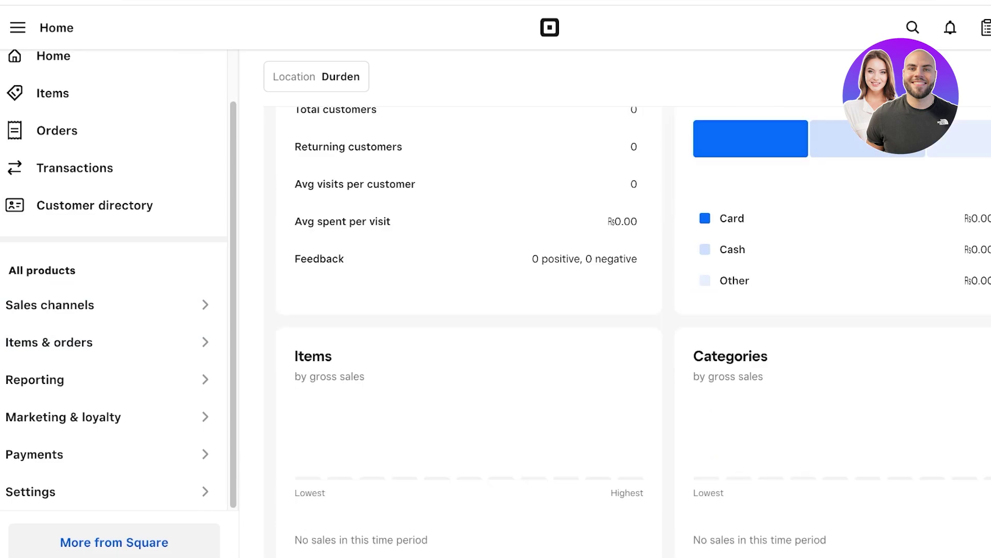
scroll(619, 310, "up", 10)
scroll(619, 310, "down", 3)
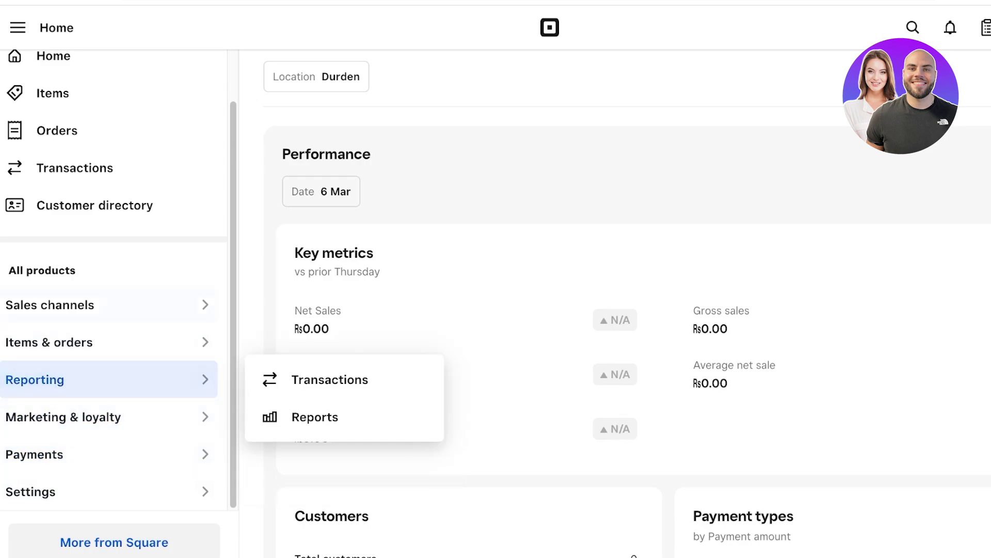
scroll(114, 279, "up", 2)
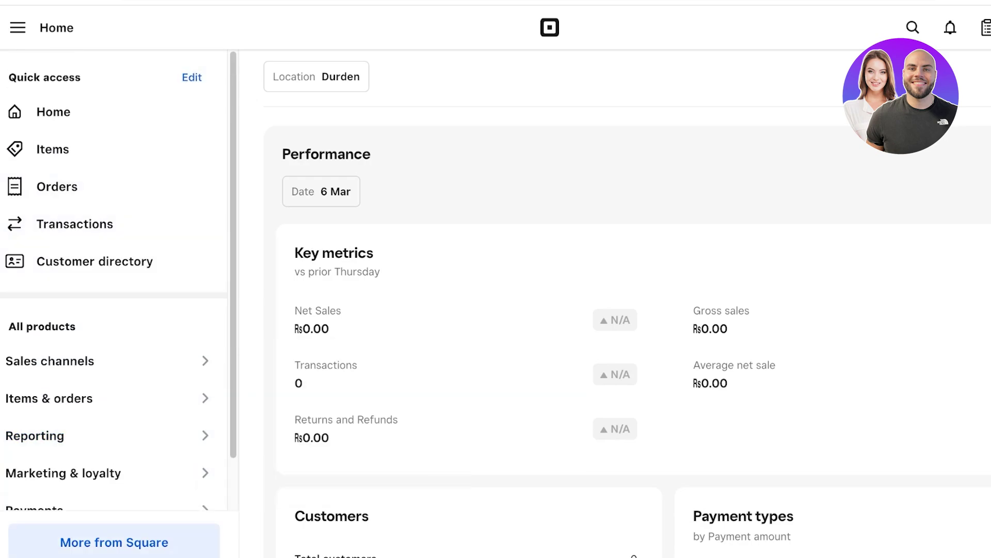
- Search the More from Square page for 'invoices', then reopen the navigation sidebar
left_click(114, 543)
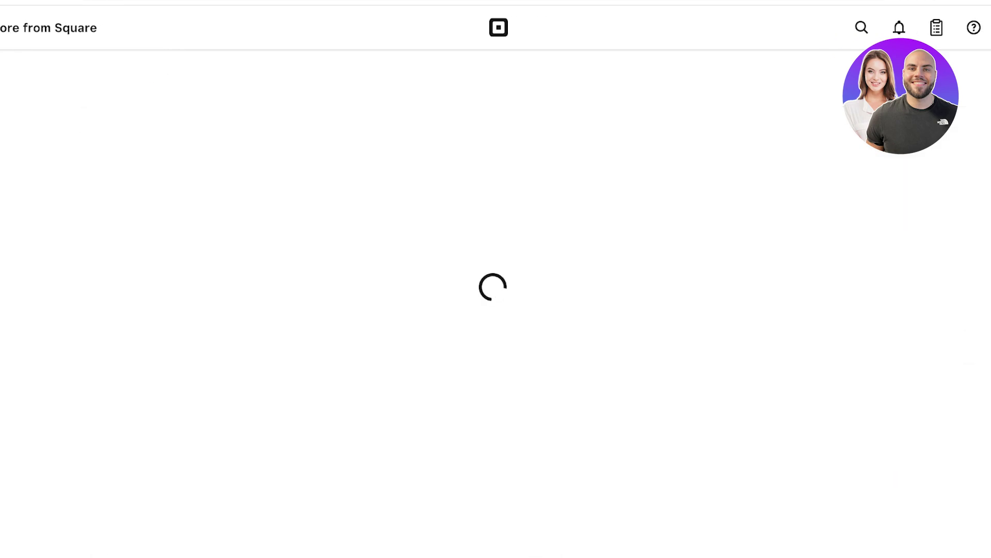
type("invoic")
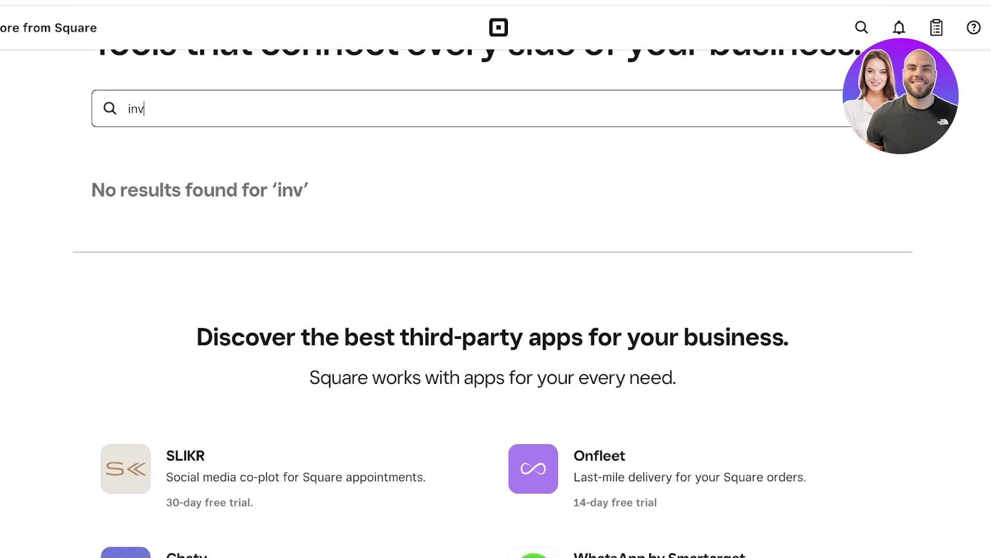
type("es")
left_click(48, 28)
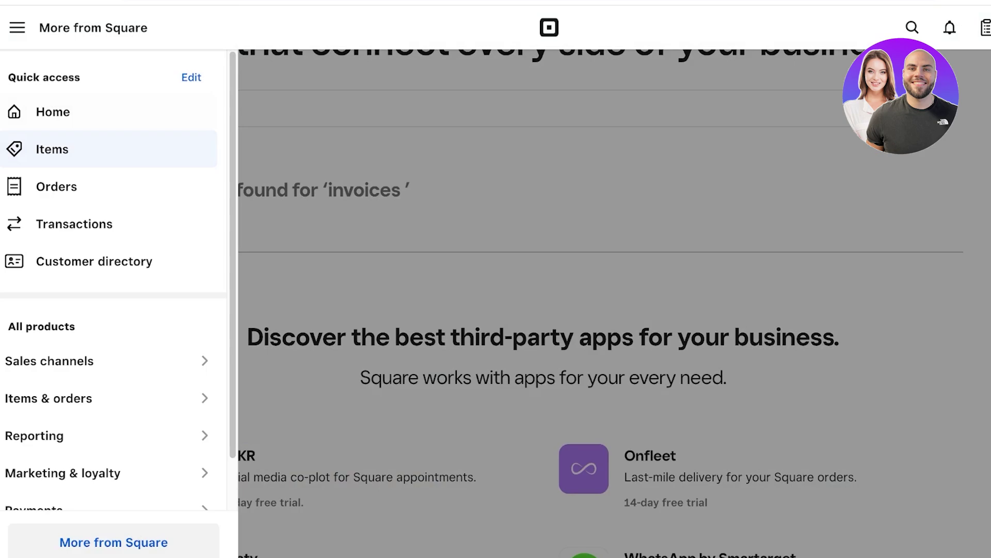
- Open the Edit quick access shortcuts dialog, browse it, and close it unchanged
left_click(191, 78)
scroll(549, 289, "down", 10)
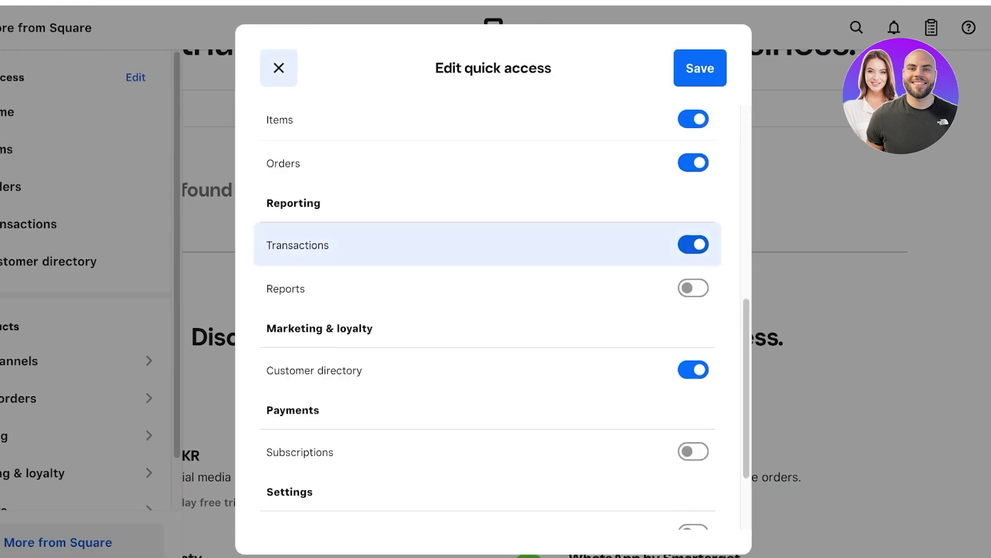
scroll(488, 470, "up", 1)
scroll(488, 439, "down", 1)
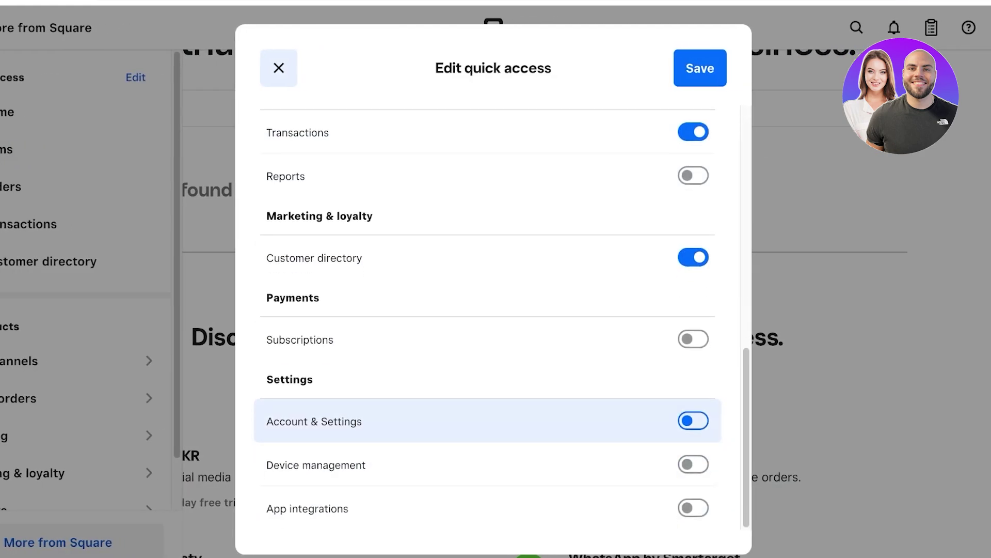
scroll(488, 372, "up", 1)
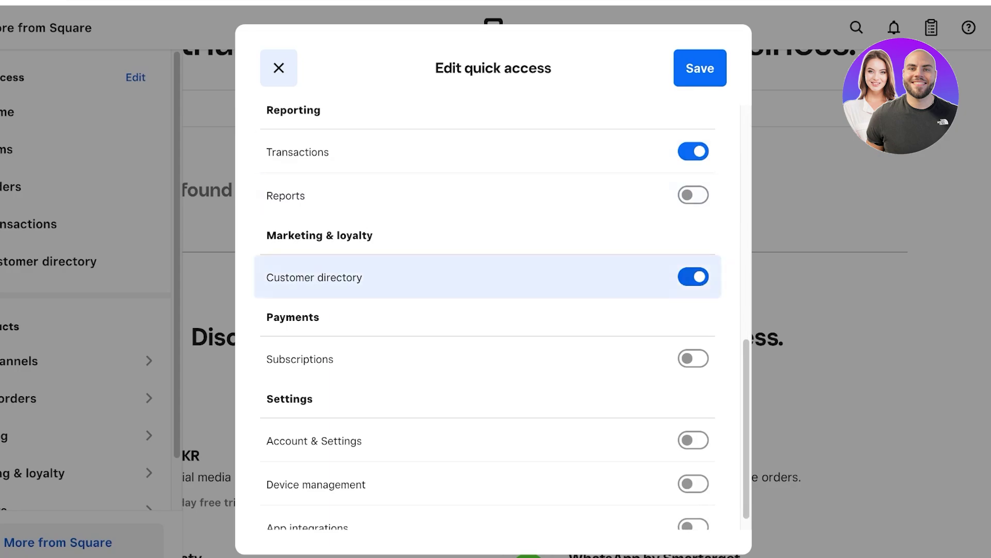
scroll(488, 317, "up", 3)
scroll(488, 318, "down", 3)
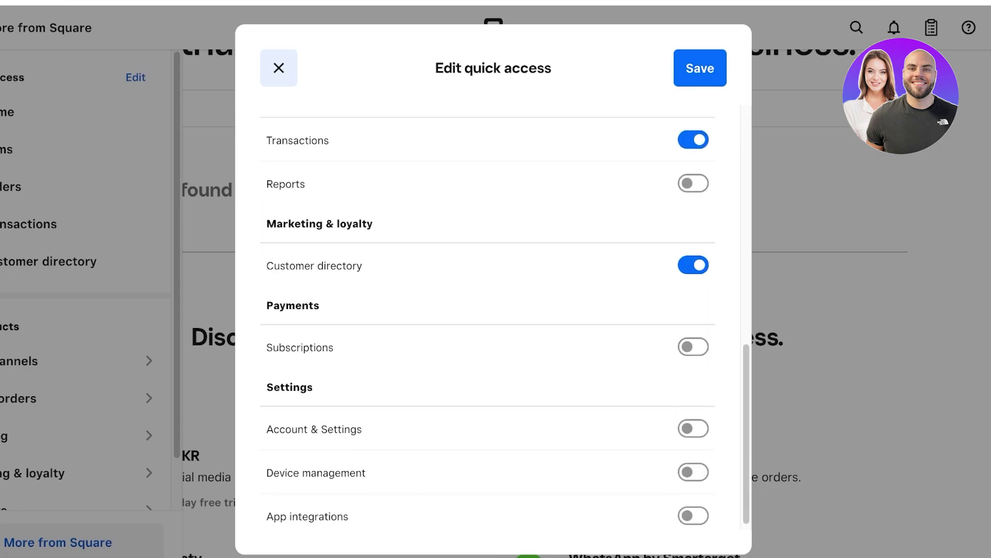
left_click(279, 68)
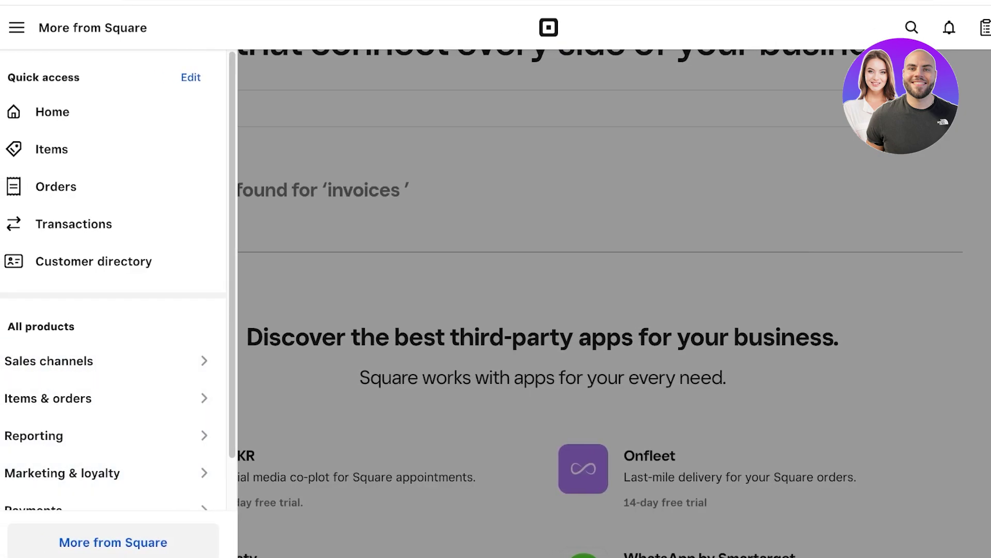
- Go to Account settings from the profile avatar's account panel
mouse_move(108, 360)
left_click(987, 28)
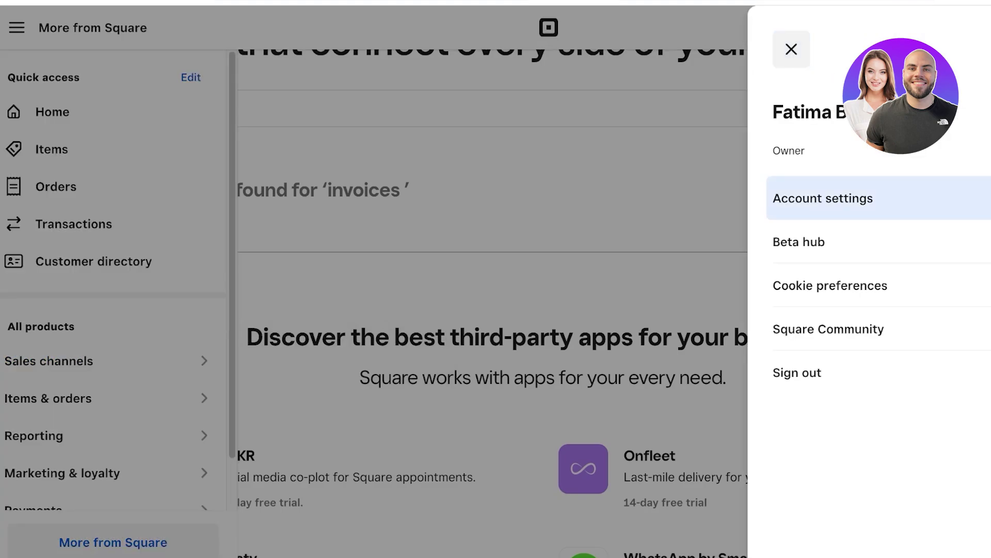
left_click(823, 198)
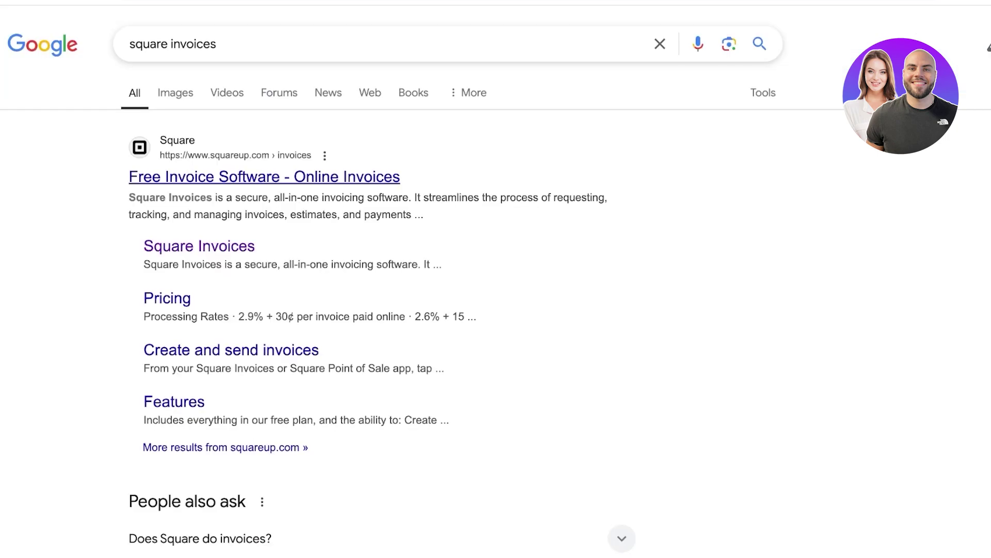
- Open the squareup.com result 'Free Invoice Software - Online Invoices'
left_click(264, 177)
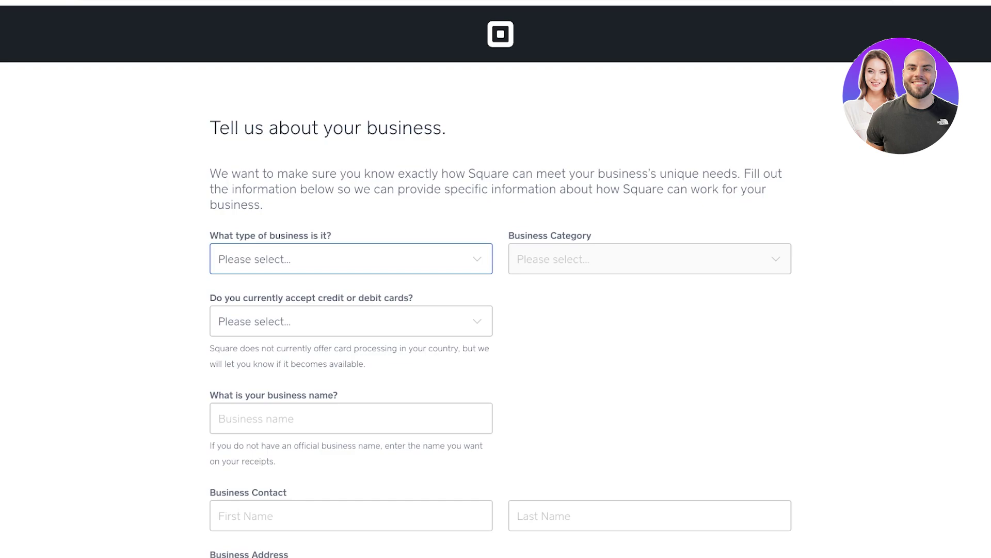
- Choose Beauty and Personal Care, Full Service Salon, and 'I don't need to accept cards'
key("b")
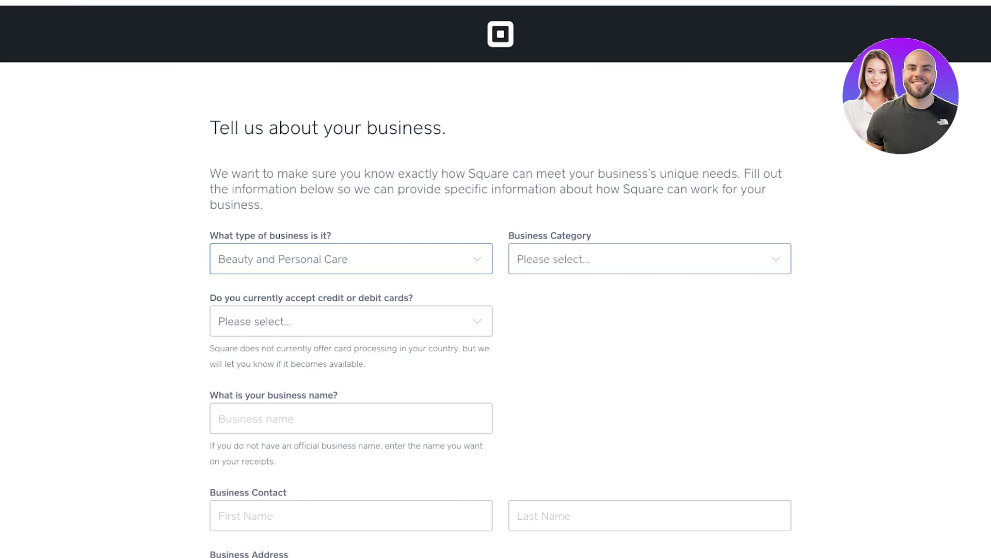
key("Tab")
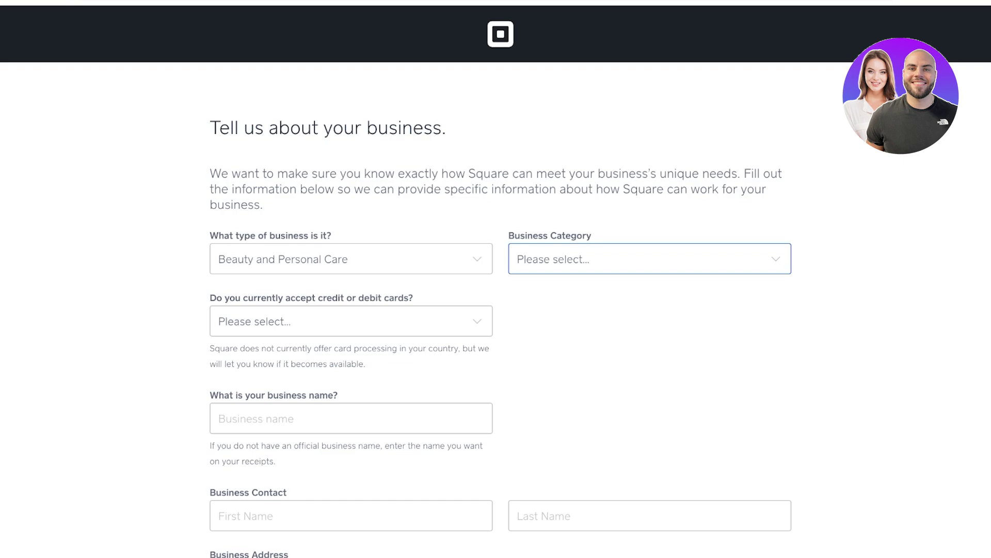
key("f")
key("Tab")
key("y")
key("Tab")
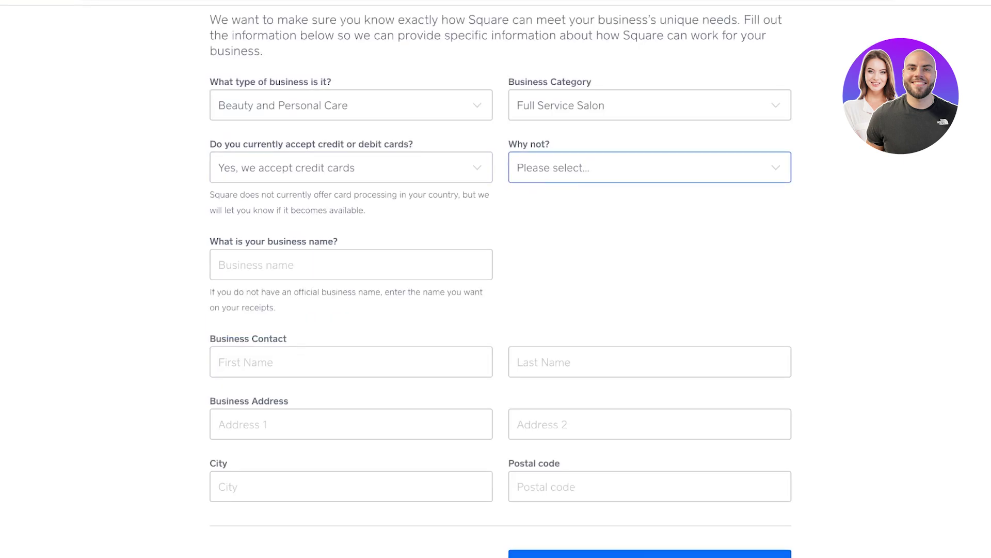
key("i")
key("Tab")
- Enter the business name Spencer and the contact's first and last name
type("Spencer")
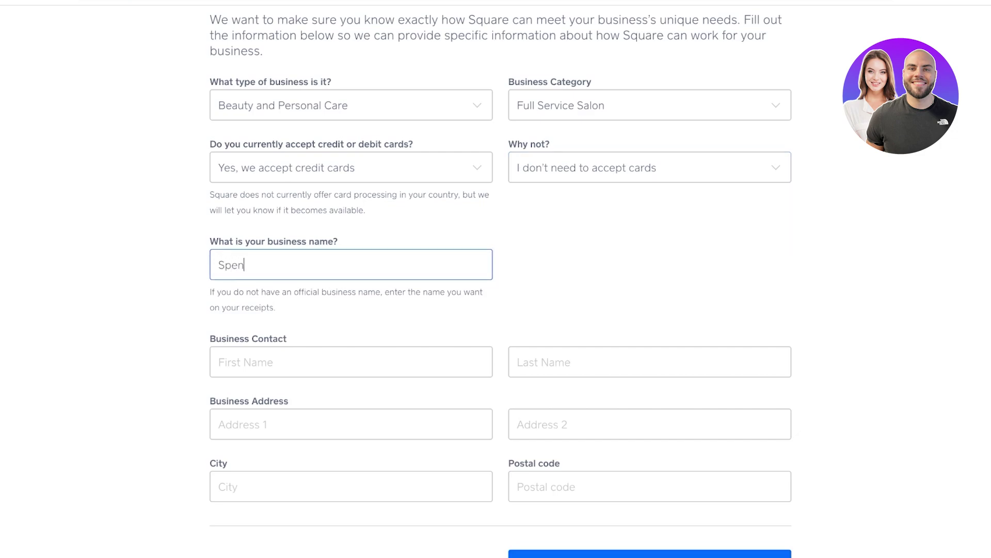
key("Tab")
type("aa")
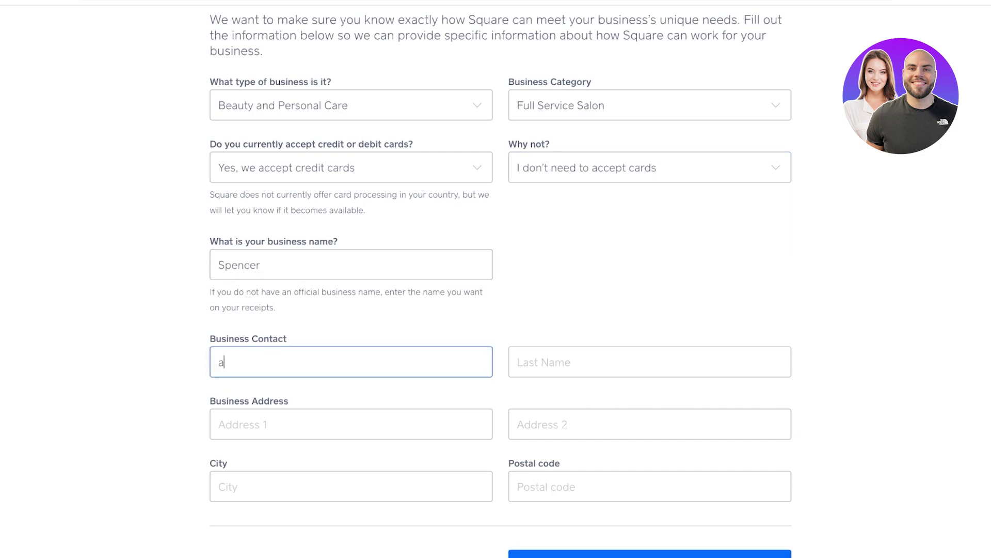
scroll(495, 279, "down", 1)
key("BackSpace")
key("BackSpace")
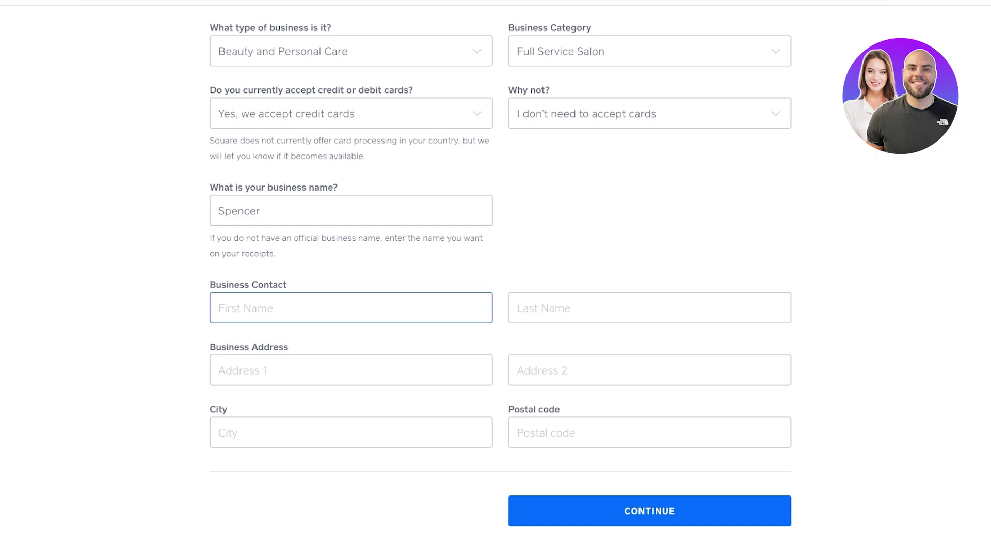
type("Jane")
key("Tab")
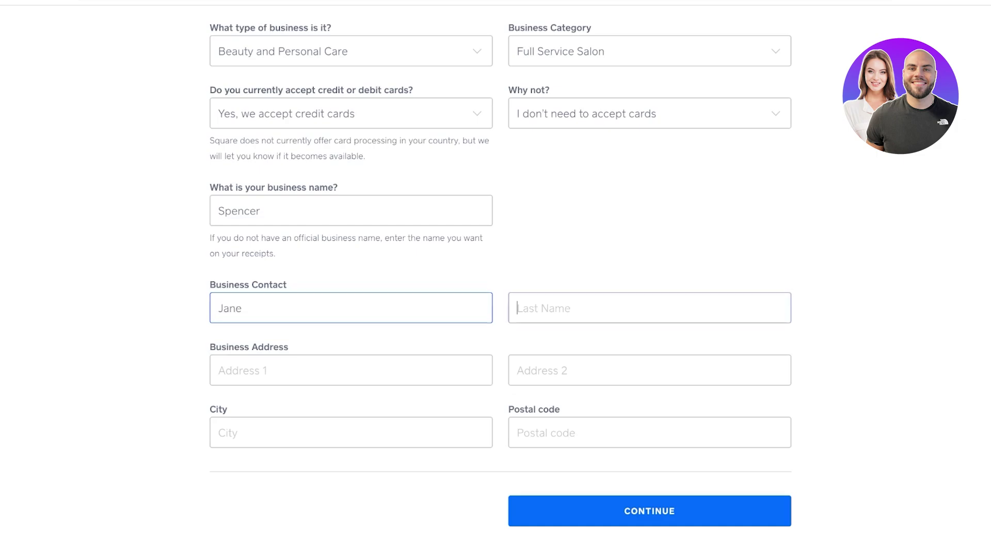
type("Doe")
- Fill in both address lines, the city and the postal code, then submit the profile
key("Tab")
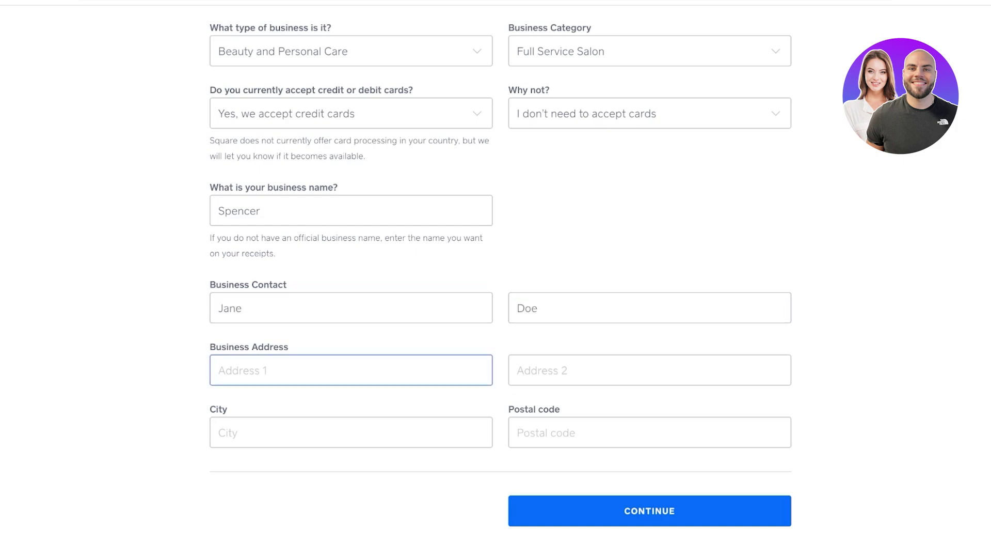
key("Tab")
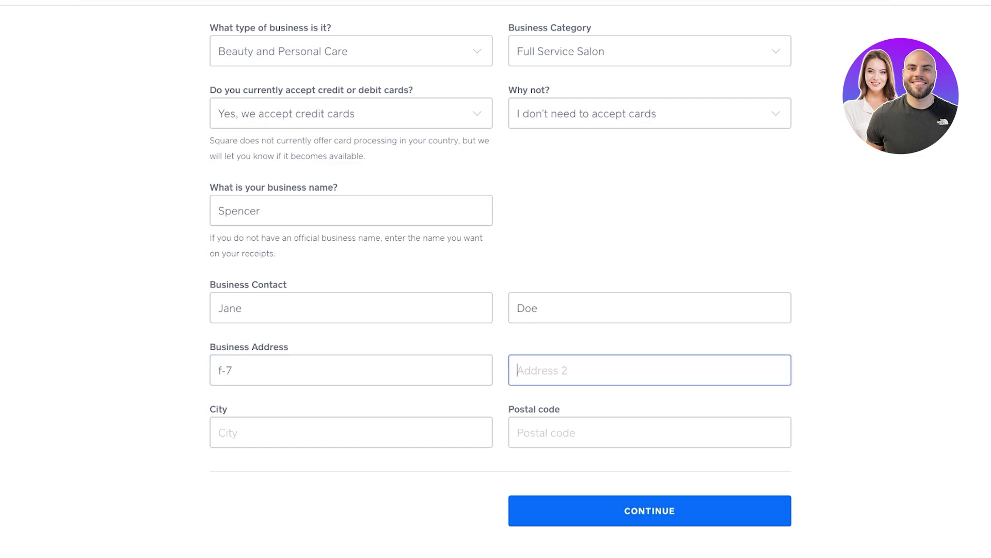
key("Tab")
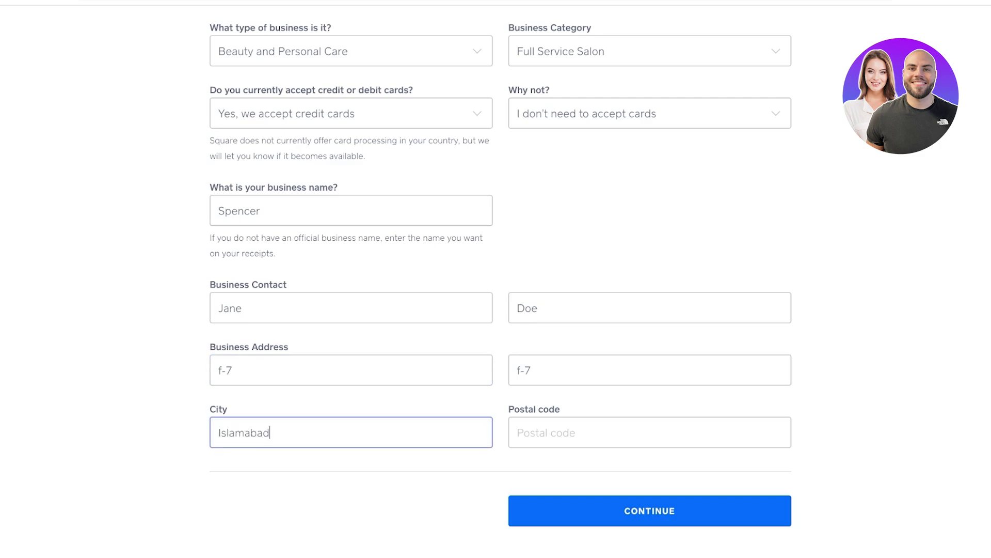
key("Tab")
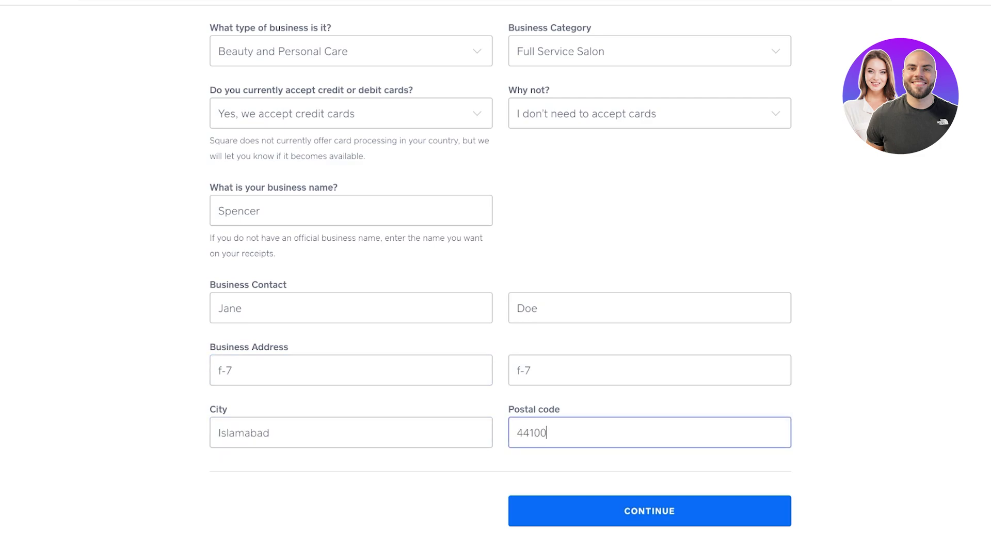
key("Return")
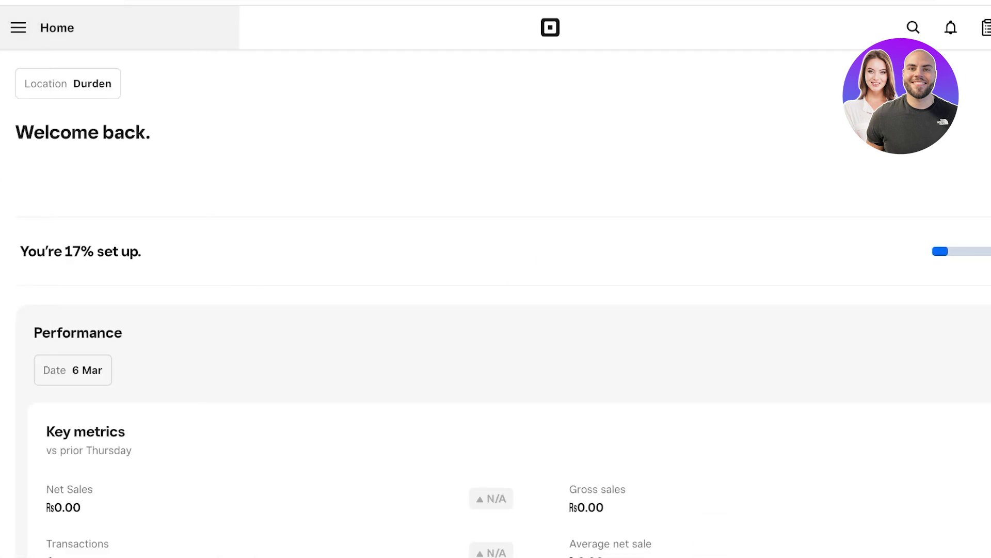
- View the empty Subscriptions page under Payments, then reopen the navigation menu from Home
left_click(19, 27)
scroll(110, 351, "down", 2)
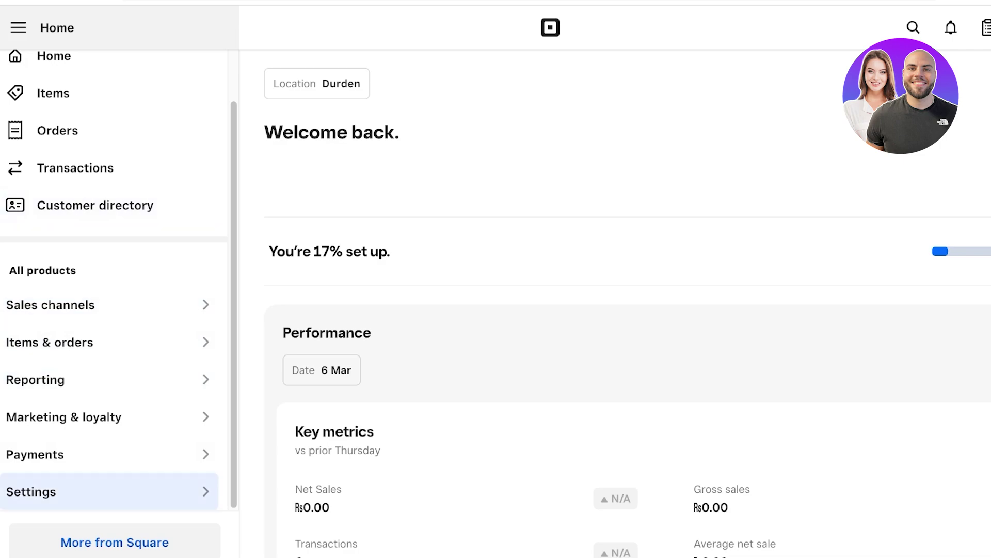
mouse_move(109, 454)
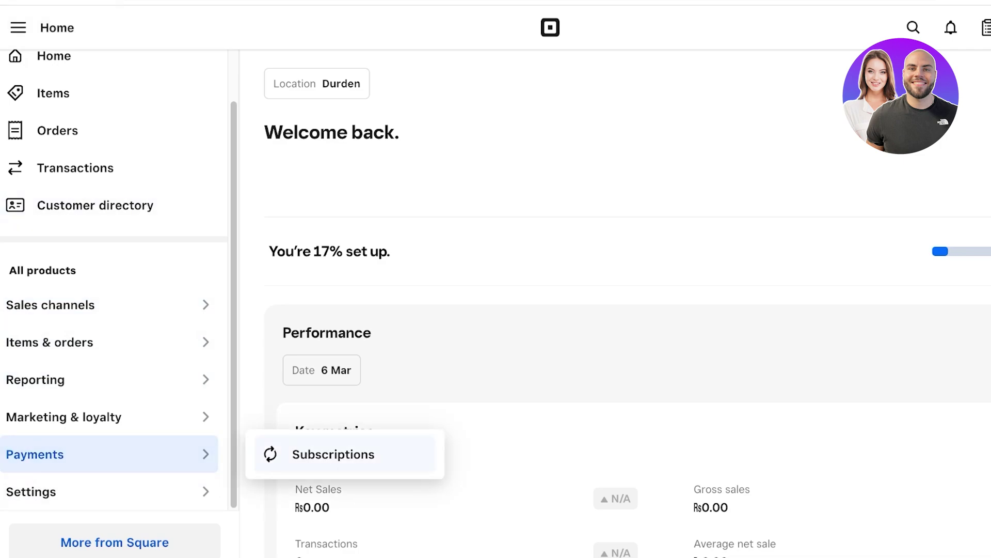
left_click(334, 454)
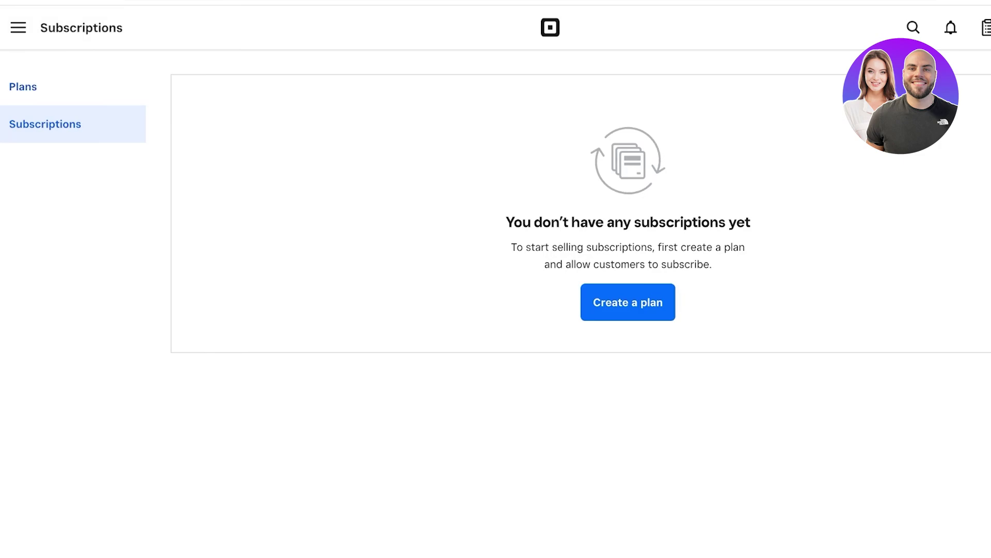
left_click(19, 28)
mouse_move(109, 304)
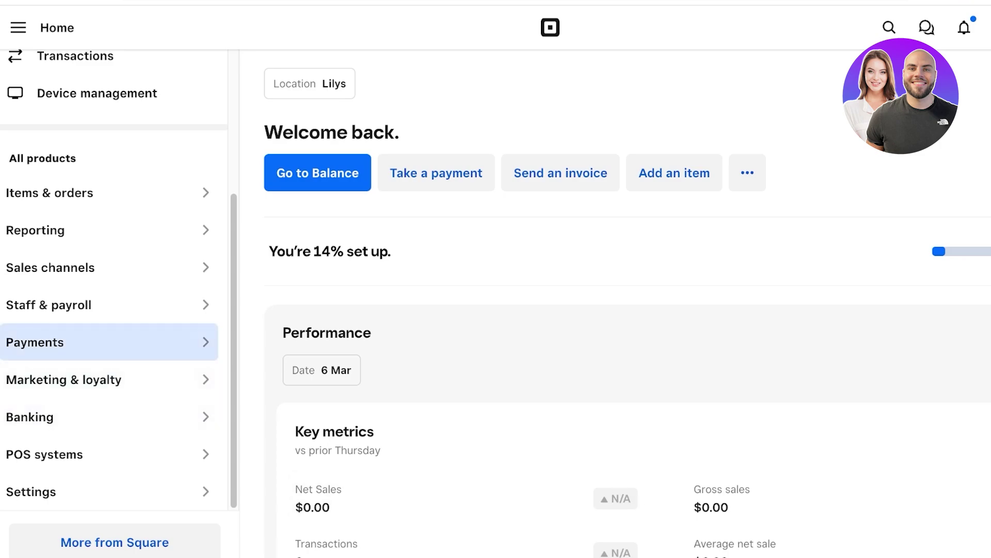
- Go to Payments > Invoices to open the Invoices overview for the Lilys location
left_click(109, 341)
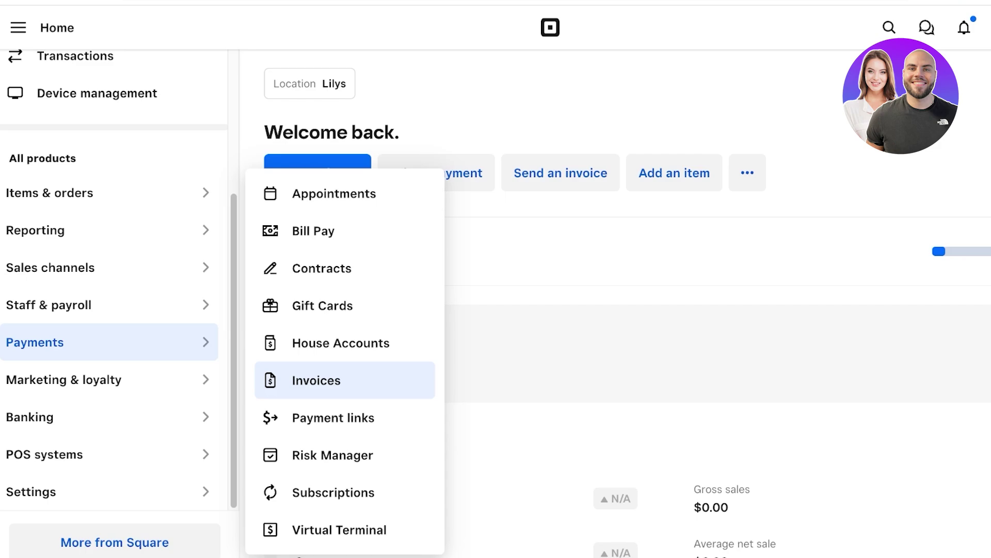
left_click(317, 380)
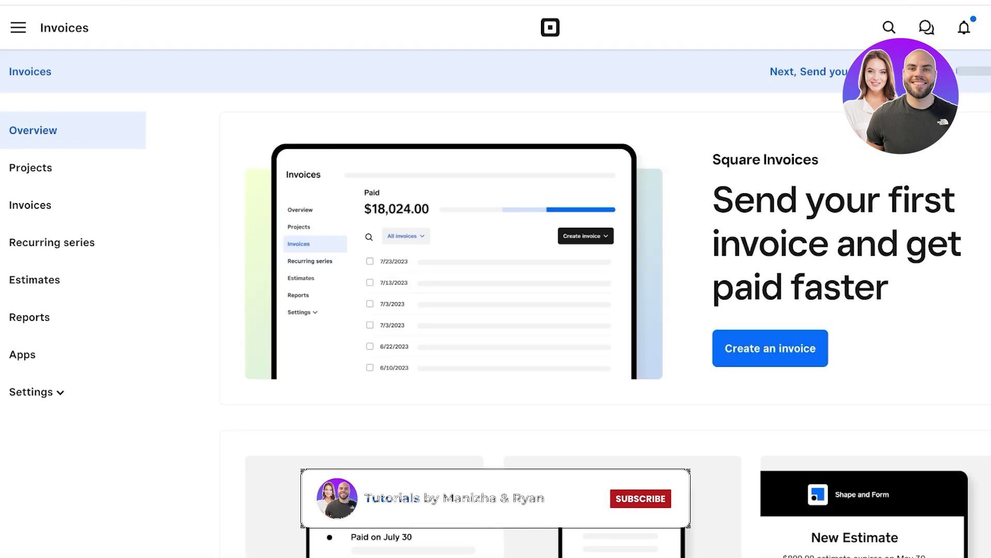
scroll(770, 348, "down", 3)
scroll(770, 348, "up", 3)
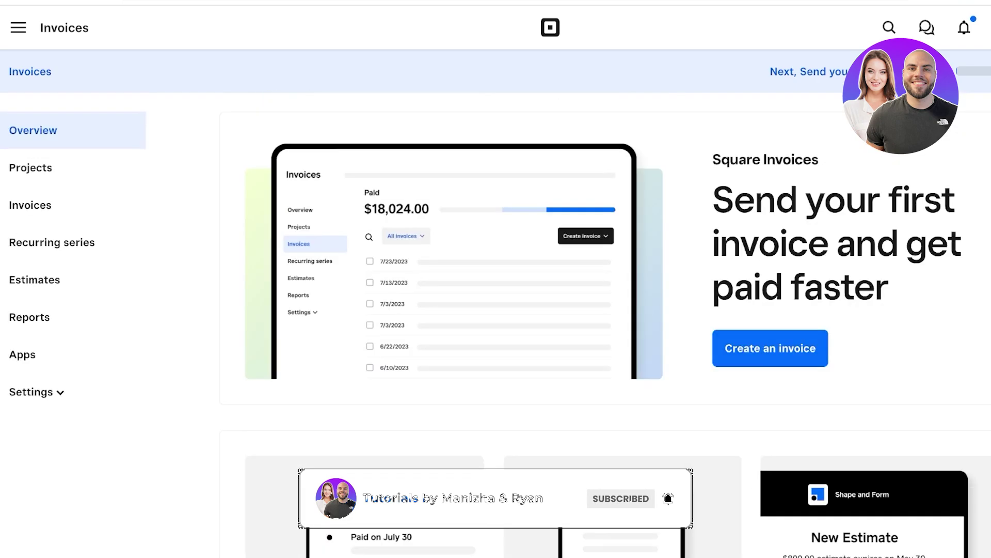
- Start a new invoice and open the Create new customer form
left_click(770, 348)
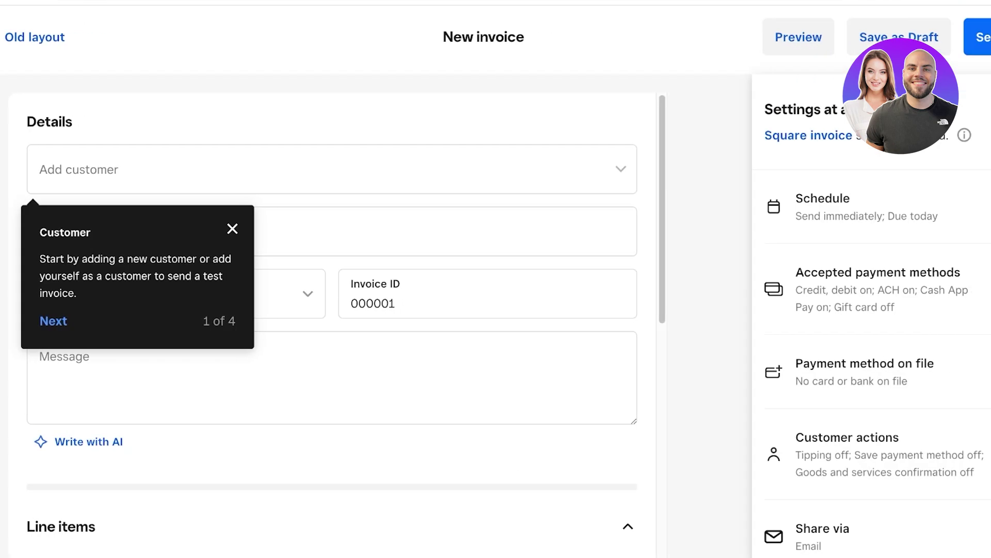
left_click(233, 169)
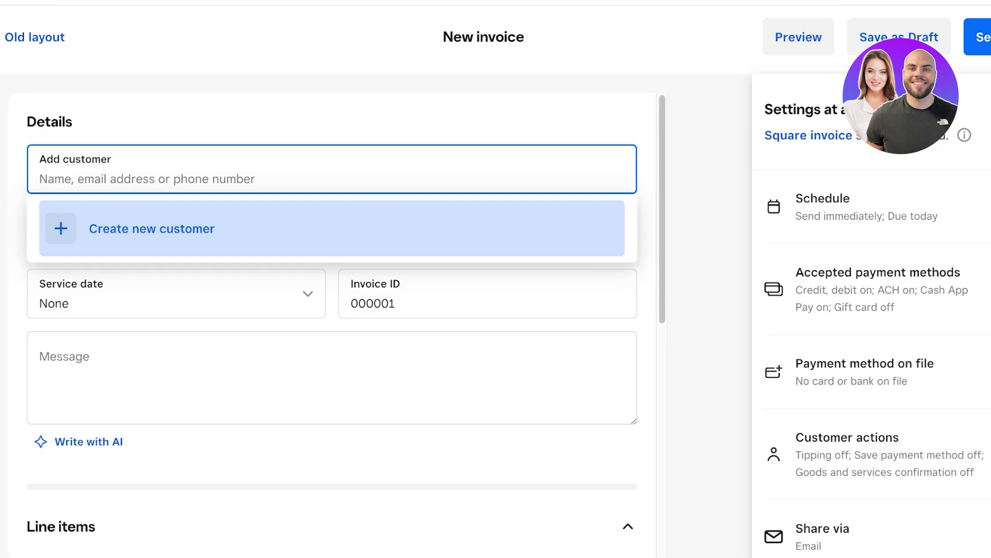
key("Return")
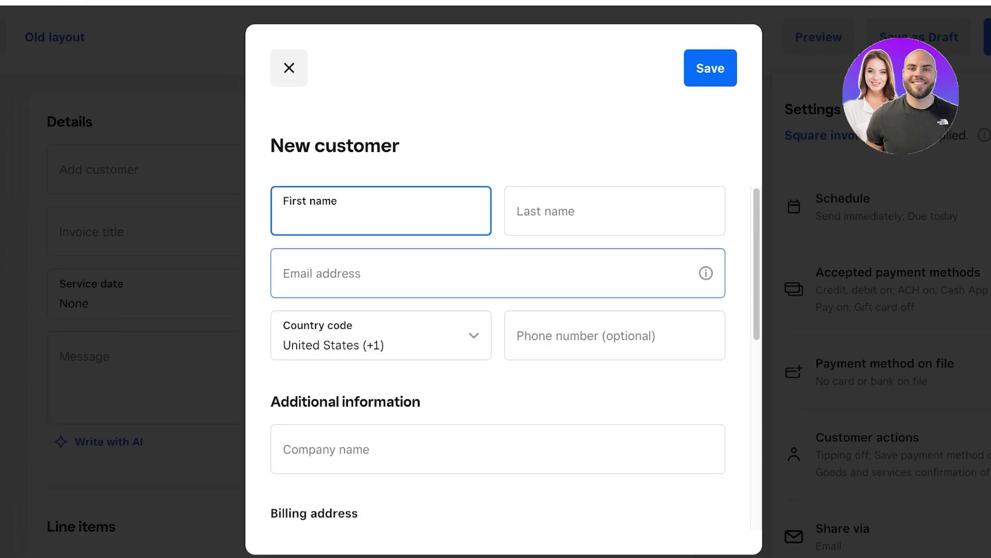
- Enter the customer's first name, last name and e-mail, and save the profile
key("Tab")
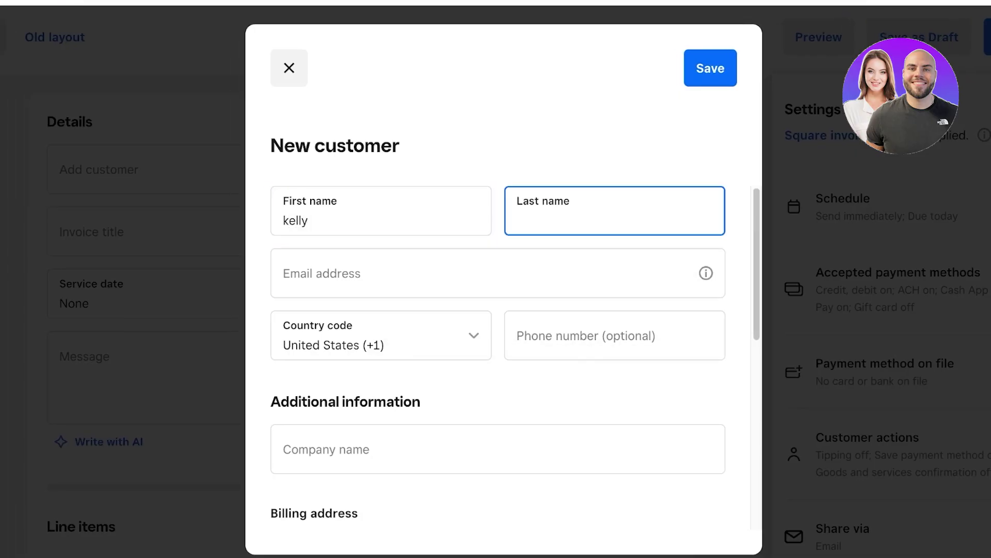
left_click(711, 68)
key("BackSpace")
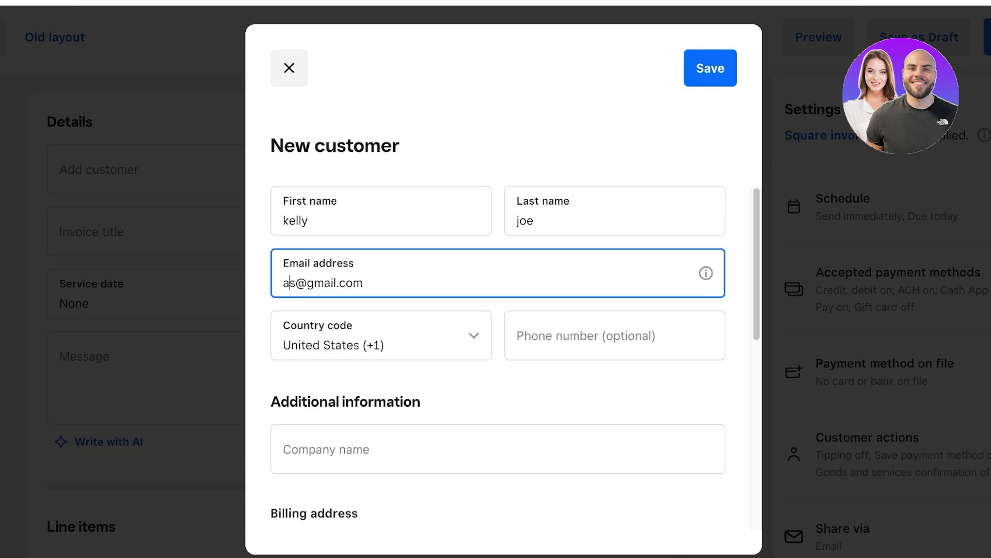
key("BackSpace")
type("kelly")
key("Return")
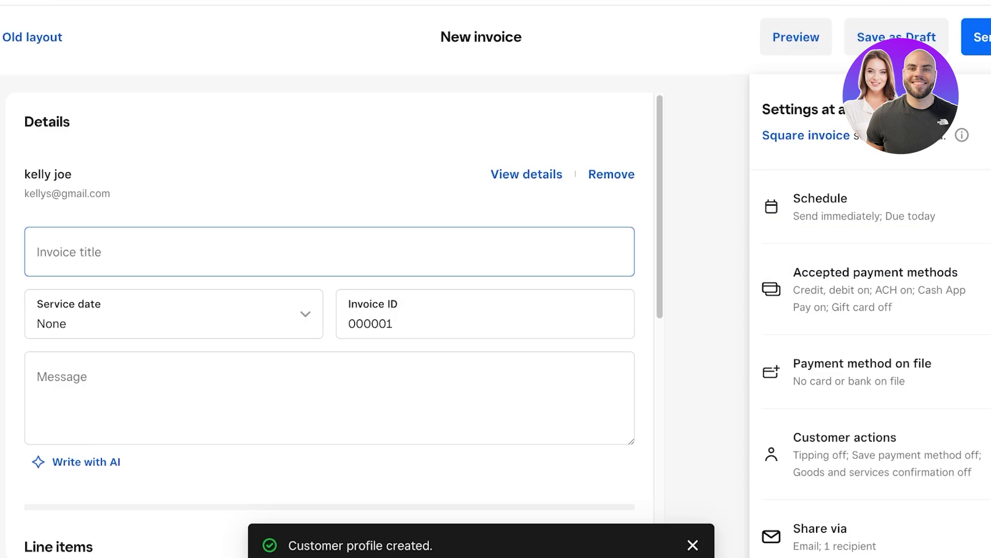
- Pick 4 March 2025 as the invoice's service date in the calendar
scroll(310, 310, "down", 3)
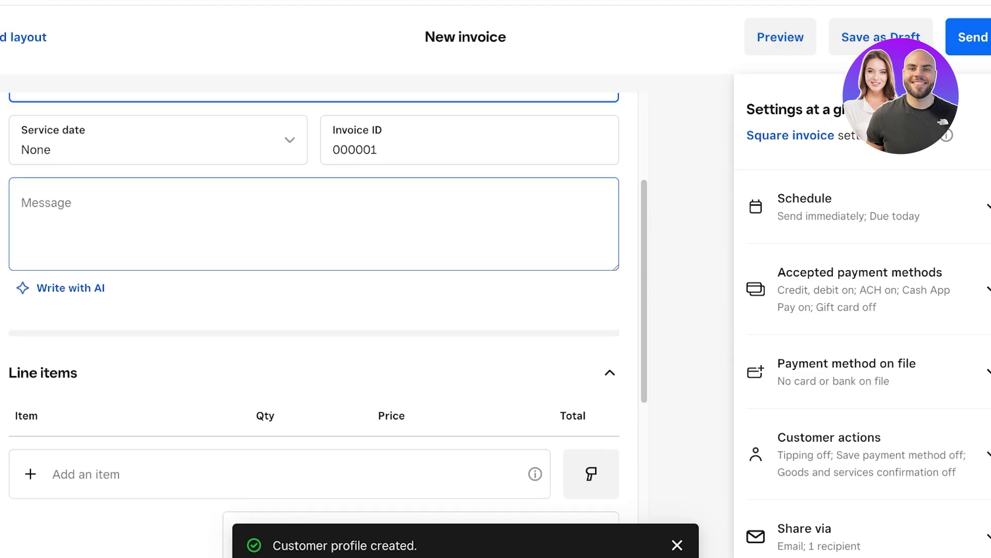
left_click(158, 140)
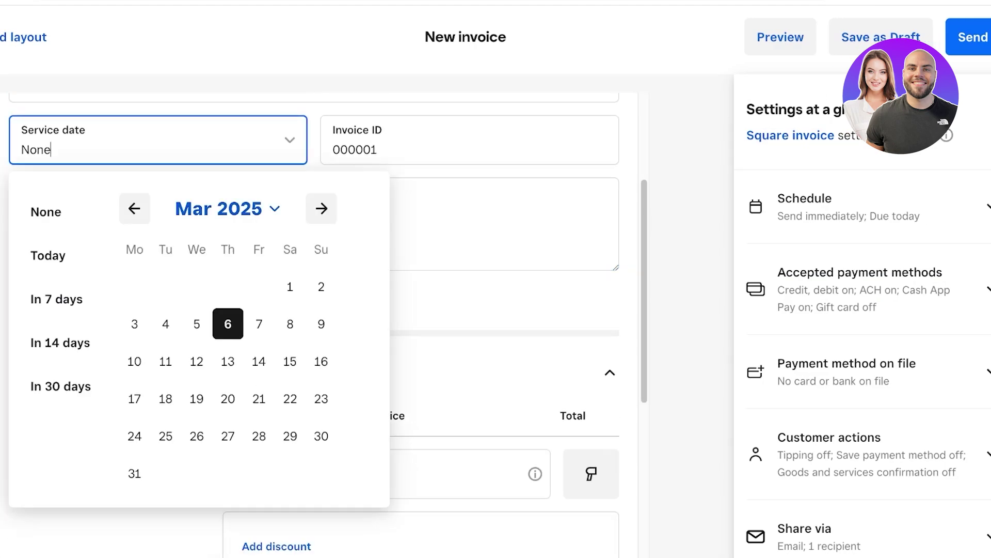
left_click(486, 224)
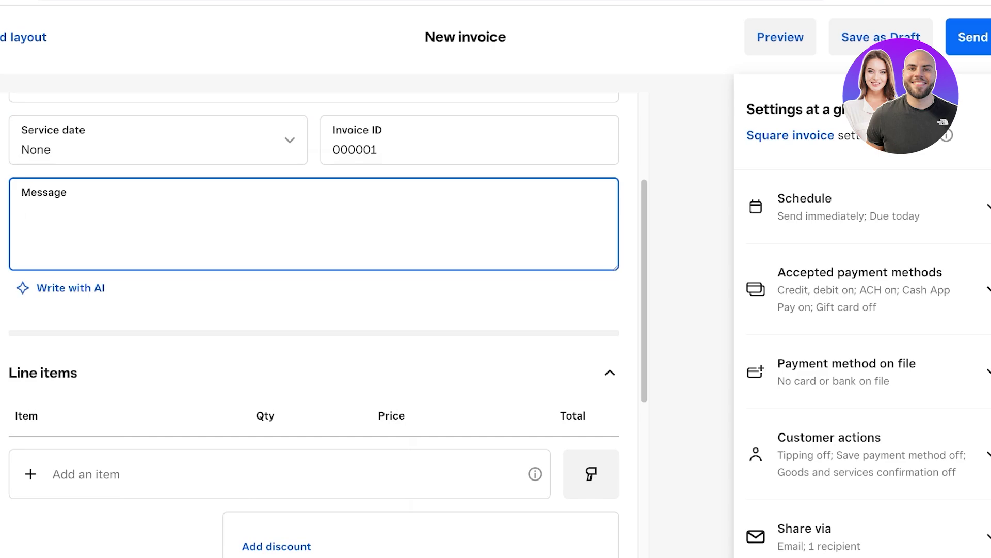
scroll(485, 224, "up", 1)
scroll(485, 224, "down", 1)
scroll(331, 258, "down", 5)
scroll(330, 258, "up", 7)
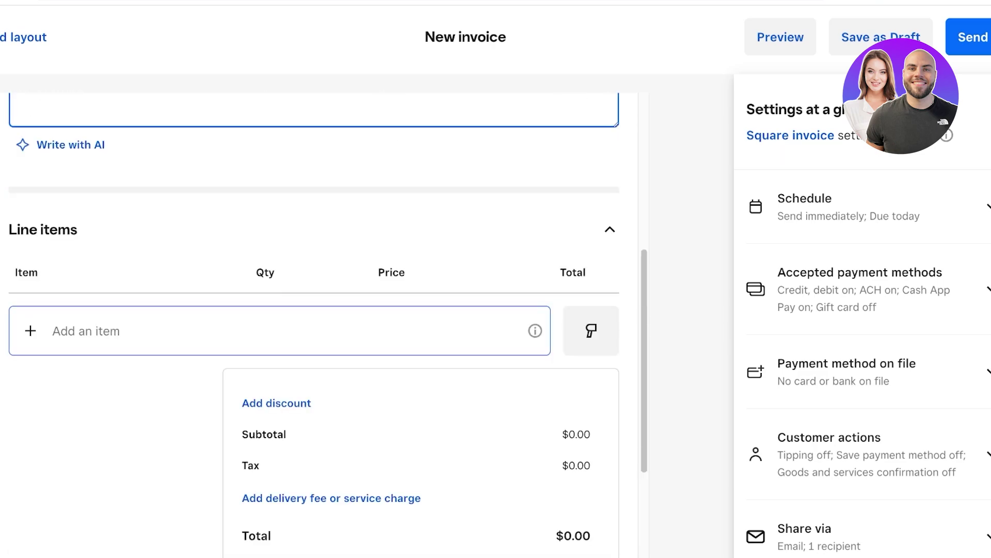
left_click(158, 253)
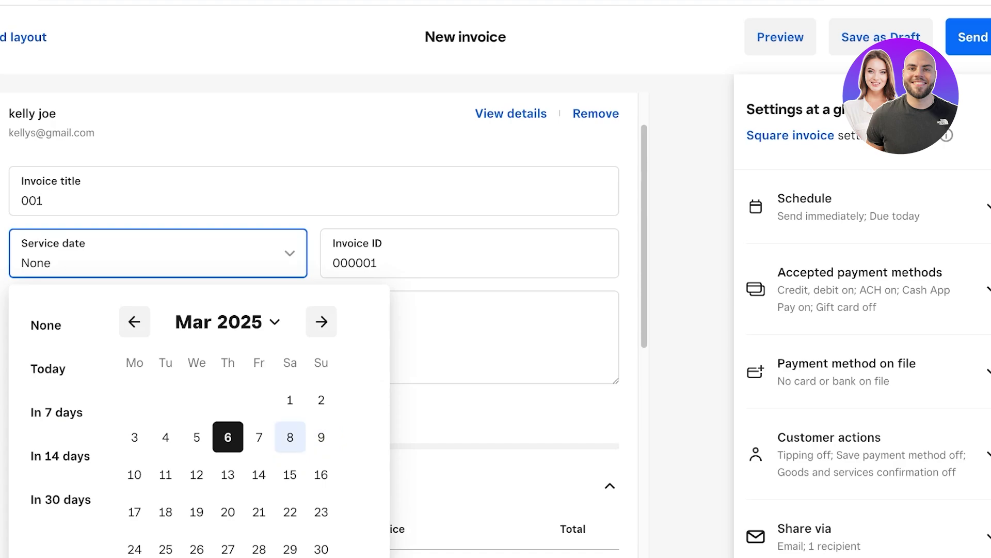
left_click(259, 437)
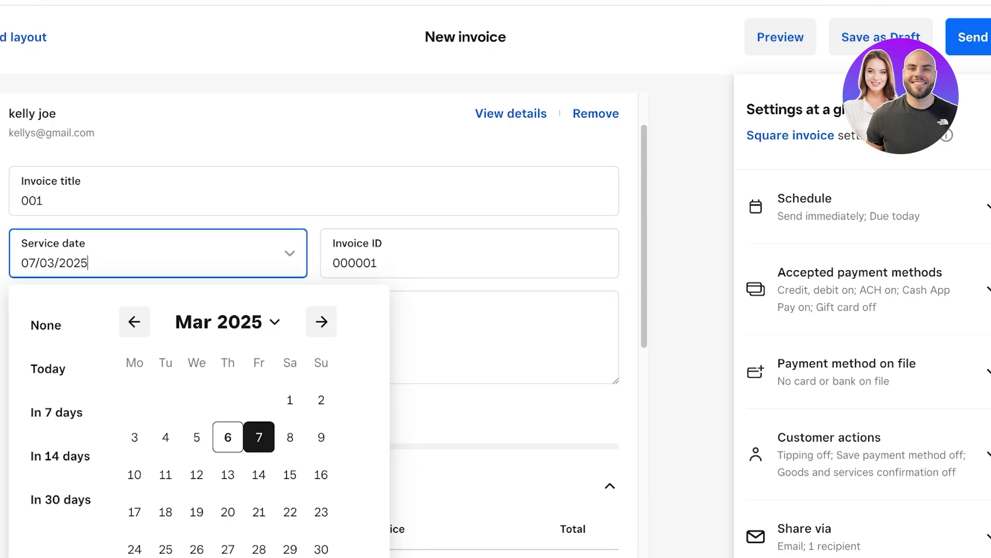
left_click(166, 437)
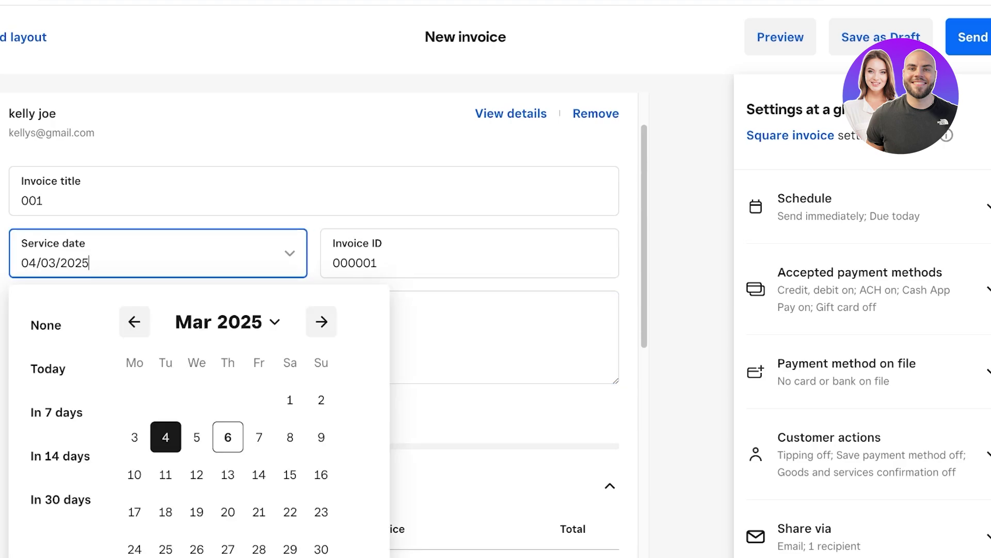
key("Tab")
key("Tab")
scroll(314, 310, "down", 4)
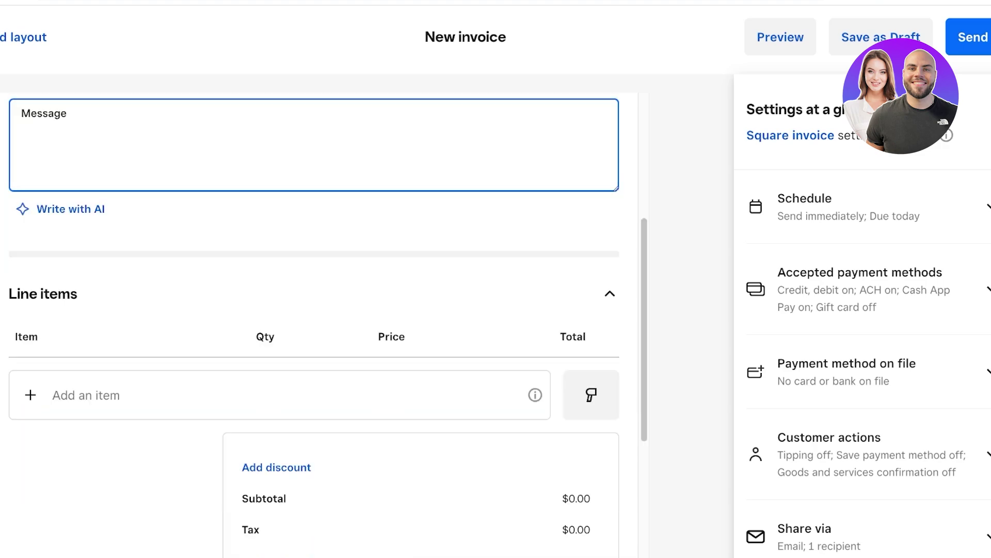
scroll(328, 320, "down", 1)
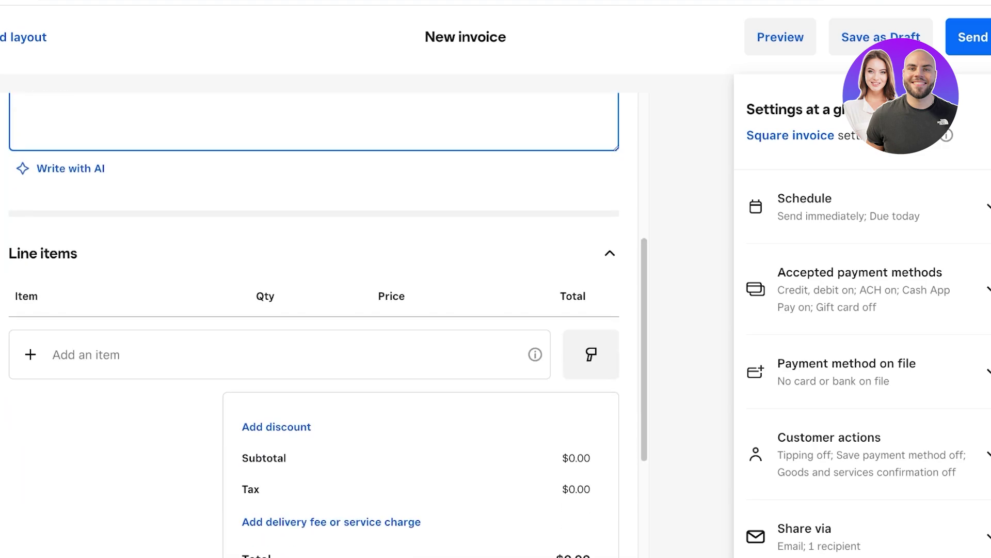
- Add Complete Color Analysis as a $100.00 line item, leaving barcode scanning off
key("Tab")
key("Tab")
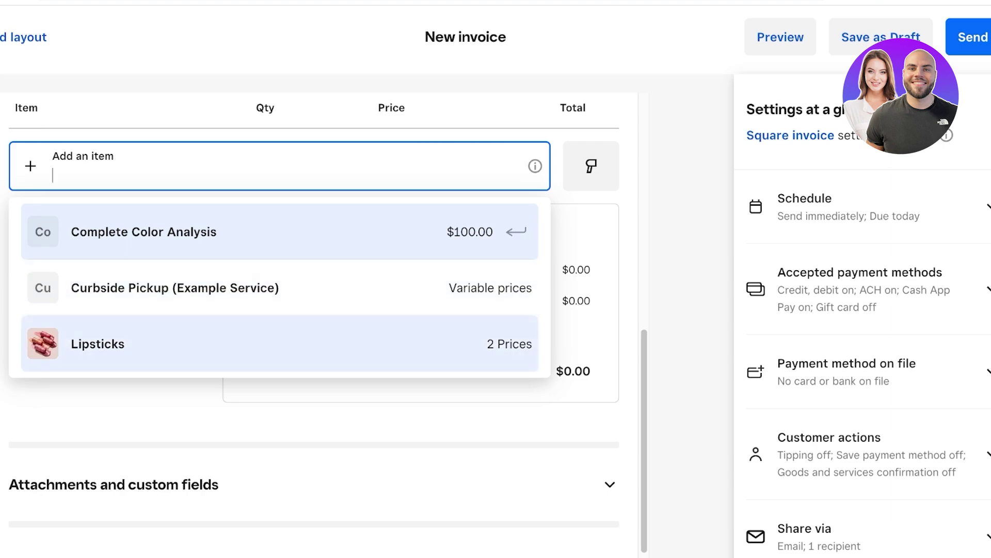
mouse_move(535, 166)
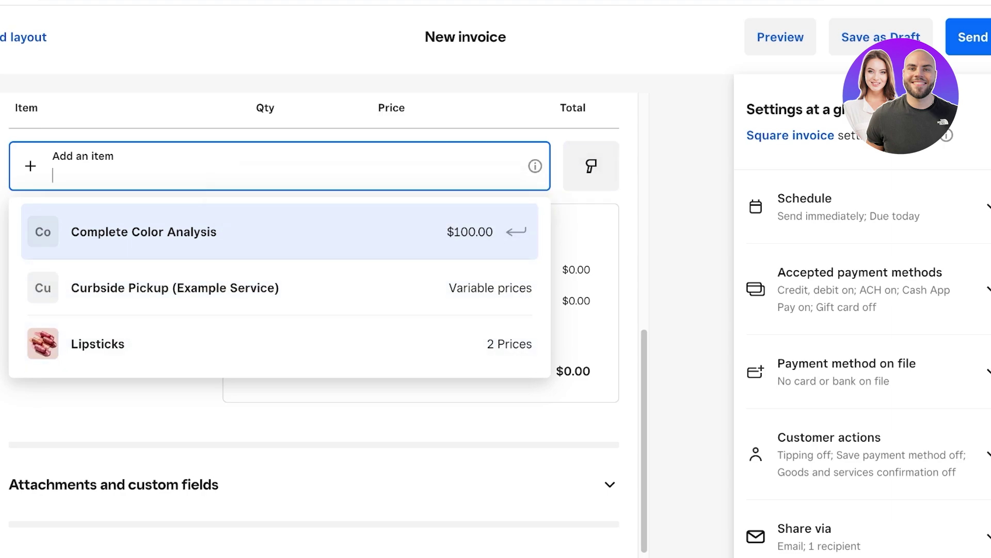
key("Escape")
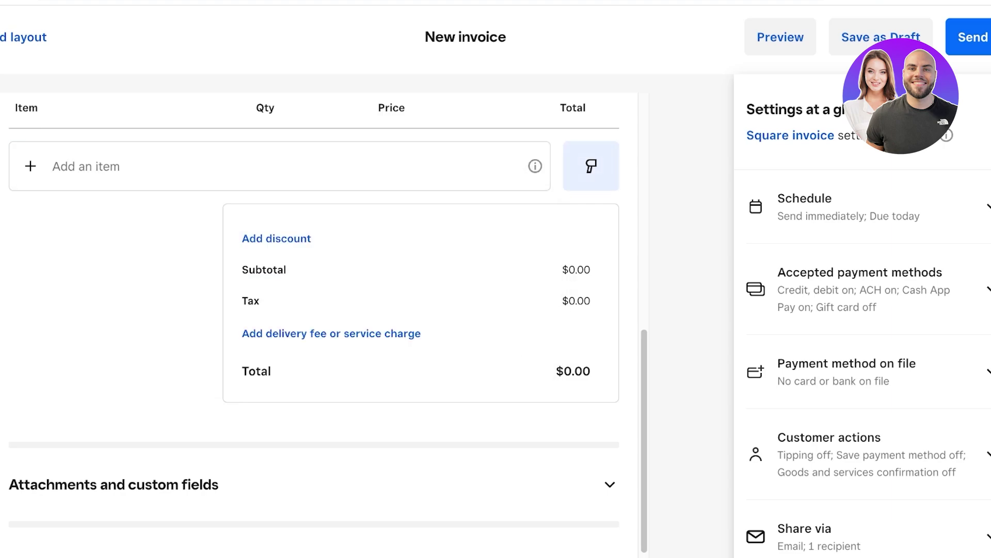
left_click(591, 227)
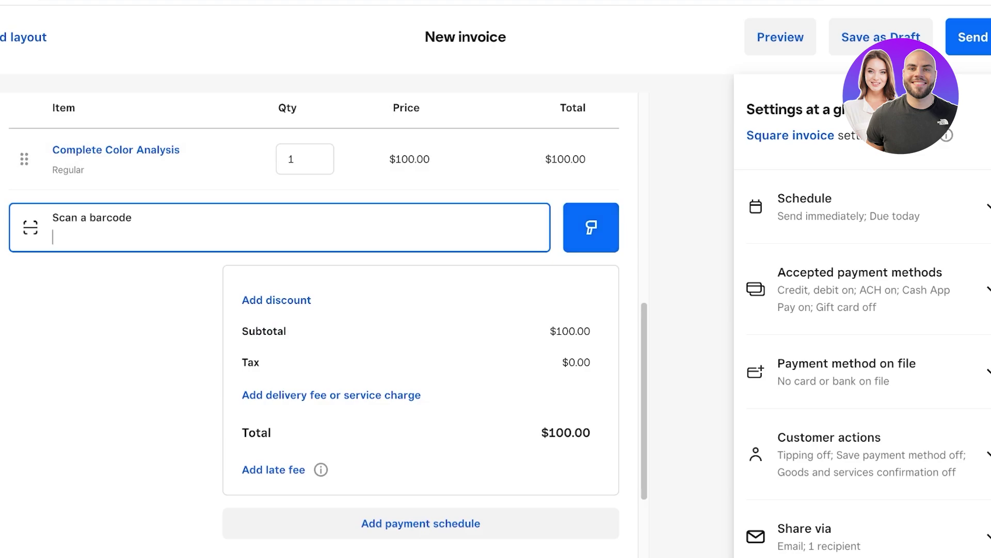
left_click(516, 109)
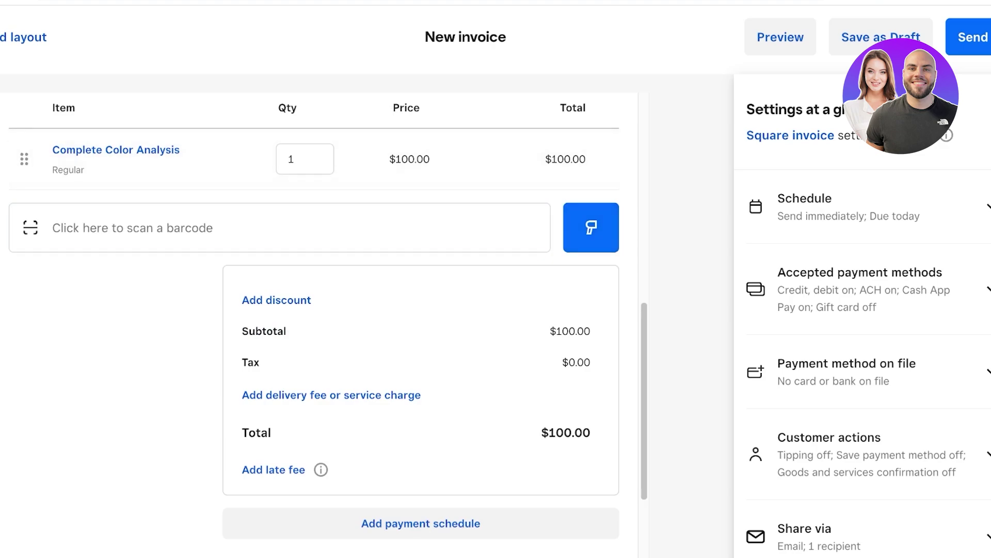
left_click(139, 228)
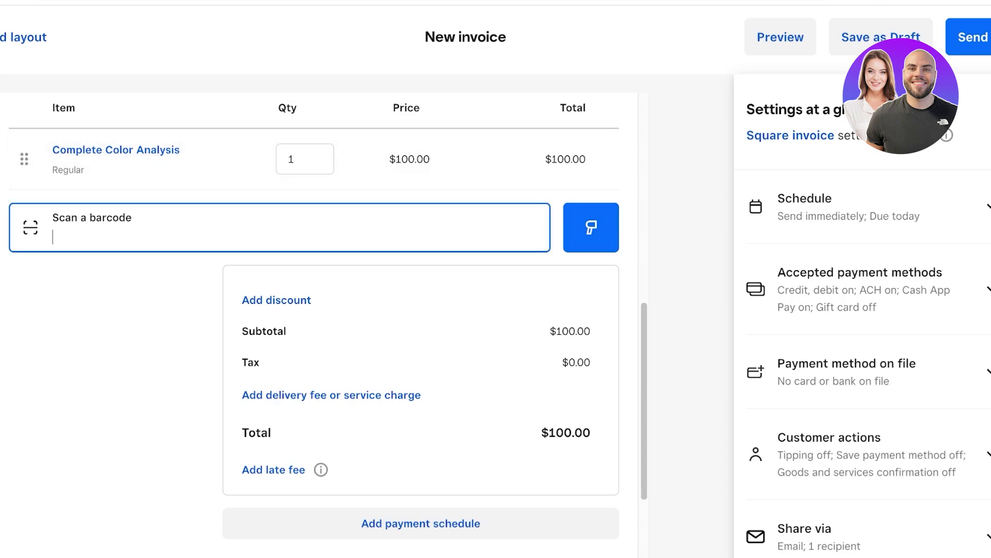
left_click(591, 228)
left_click(310, 228)
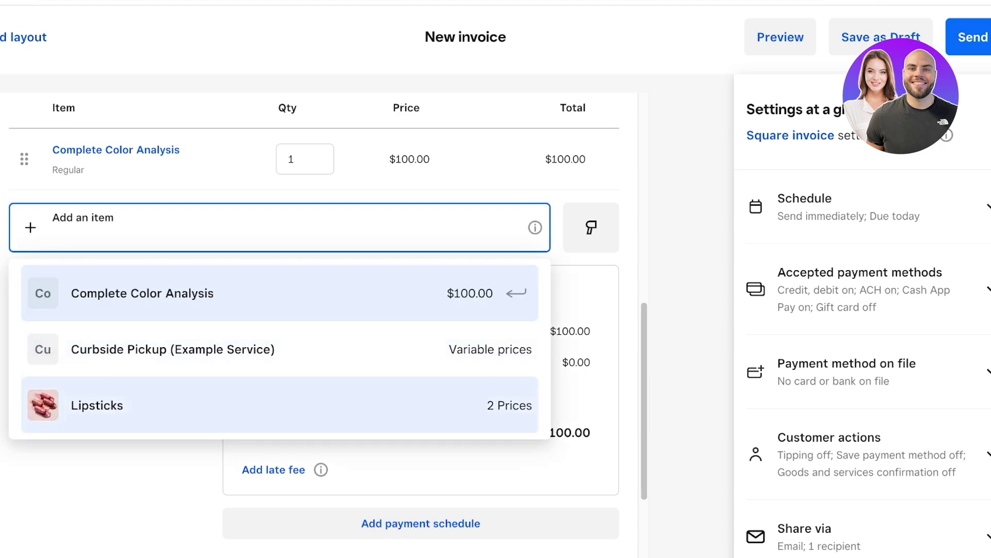
- Add a Lipsticks line item in the Nude variation at a $20.00 variable price
left_click(279, 405)
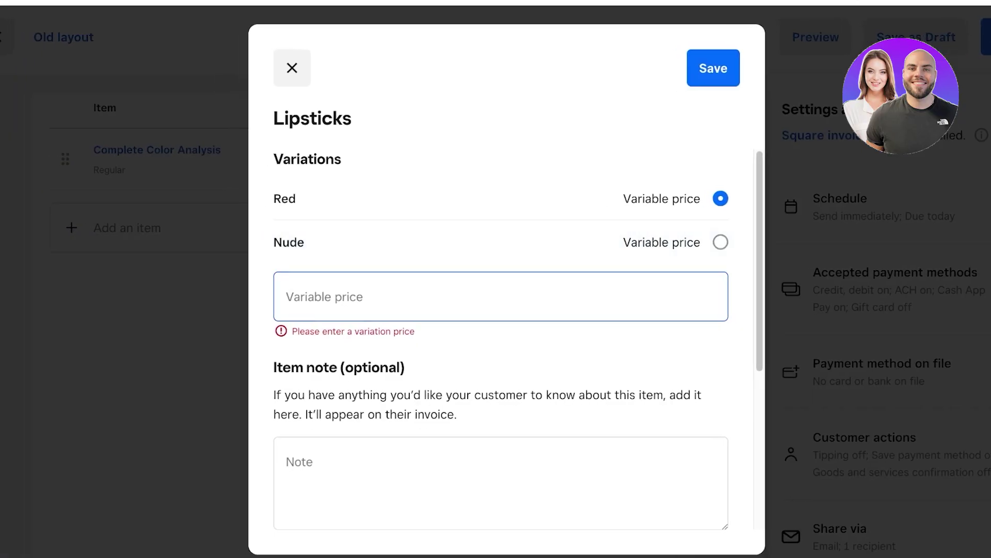
left_click(720, 242)
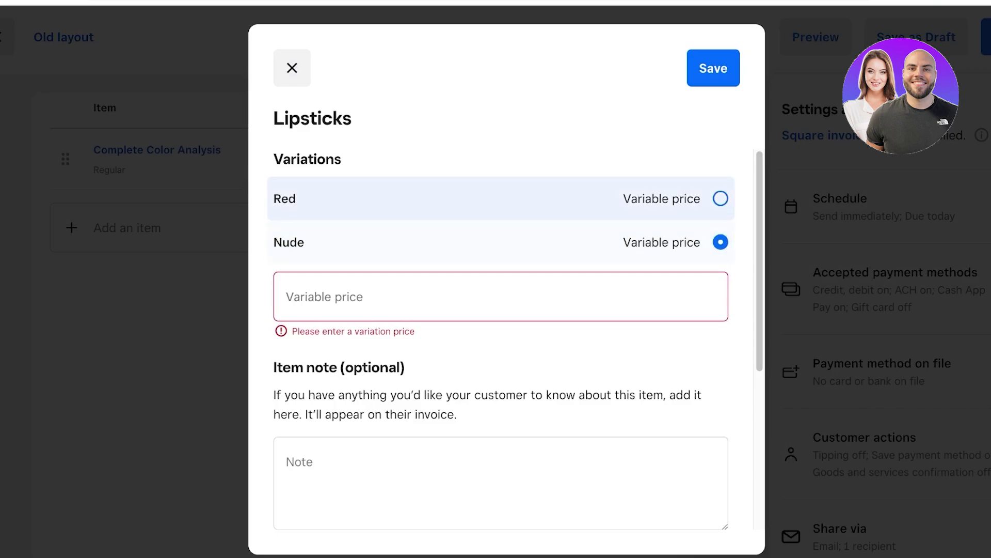
left_click(720, 199)
left_click(721, 242)
left_click(501, 296)
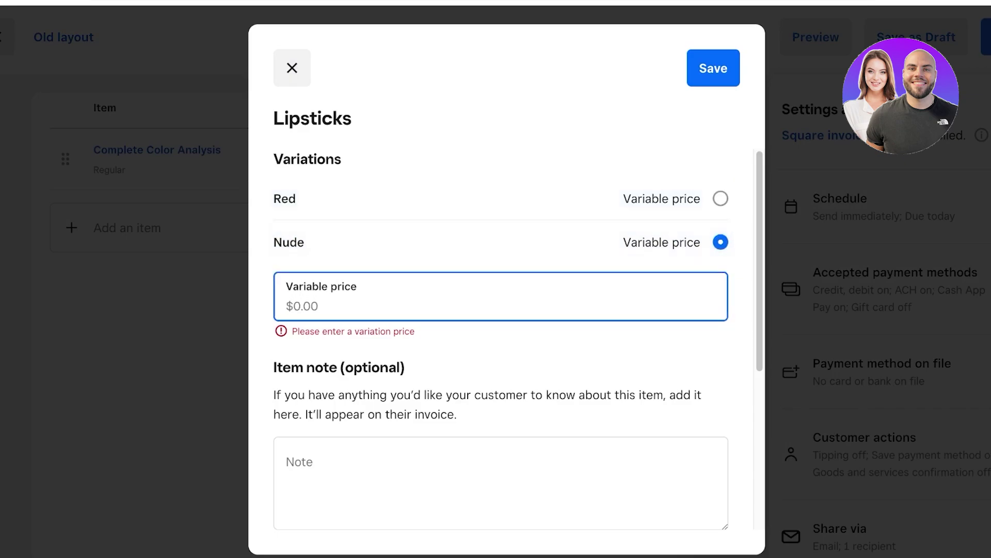
type("60")
key("BackSpace")
key("BackSpace")
type("30")
scroll(501, 310, "down", 5)
left_click(713, 68)
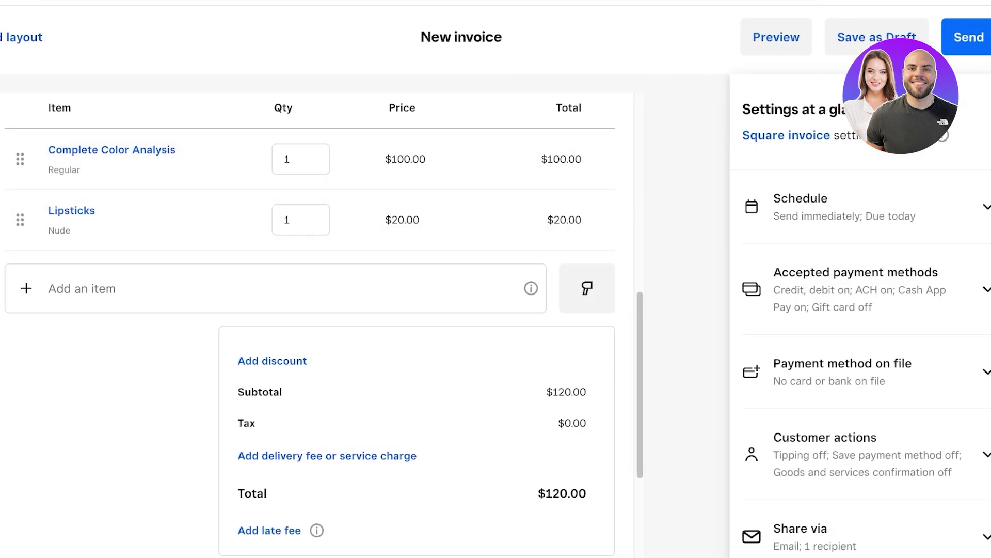
scroll(310, 356, "down", 1)
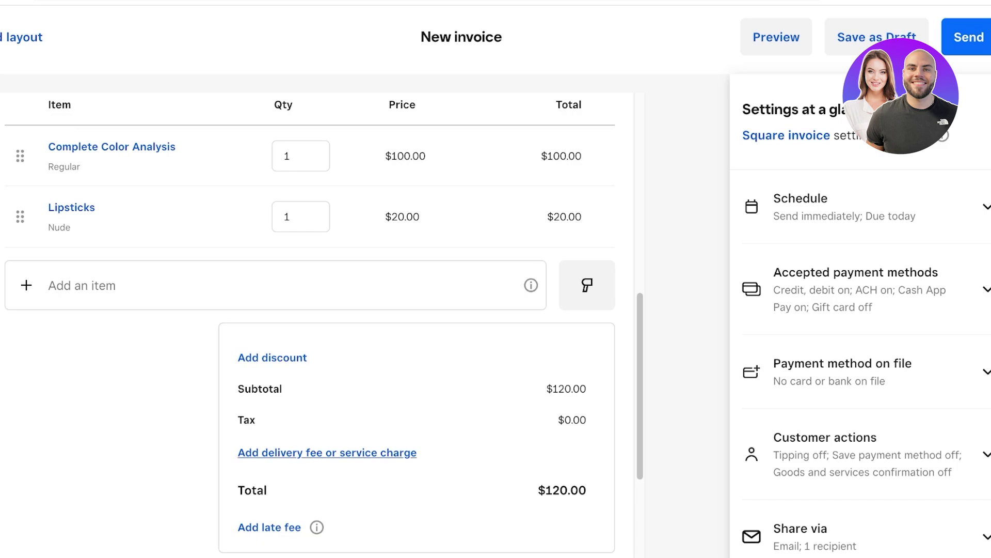
scroll(310, 309, "down", 3)
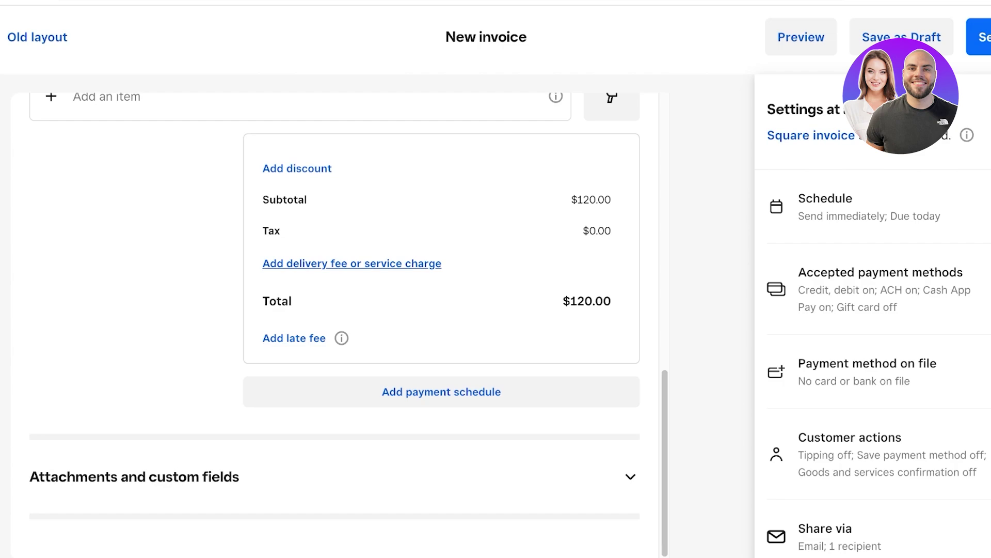
left_click(297, 167)
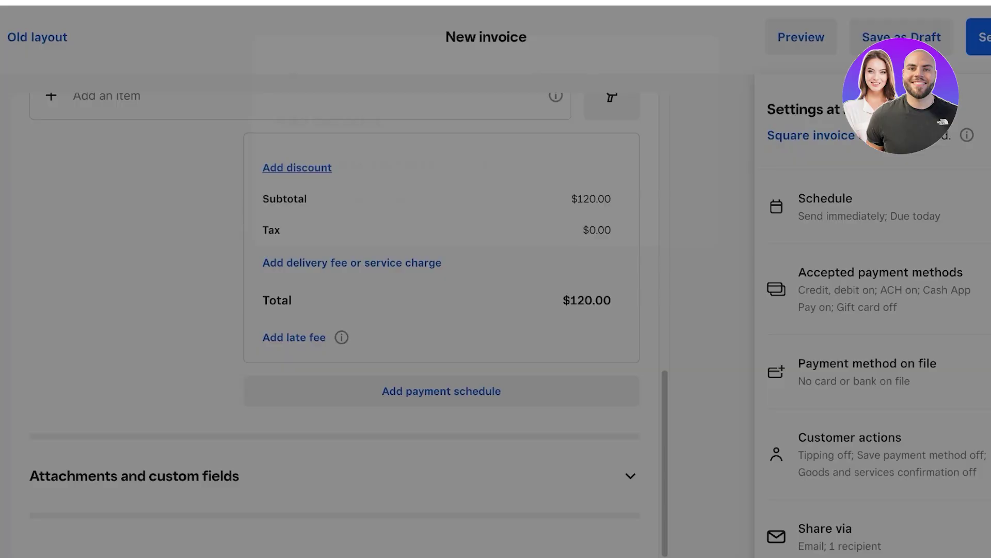
key("Escape")
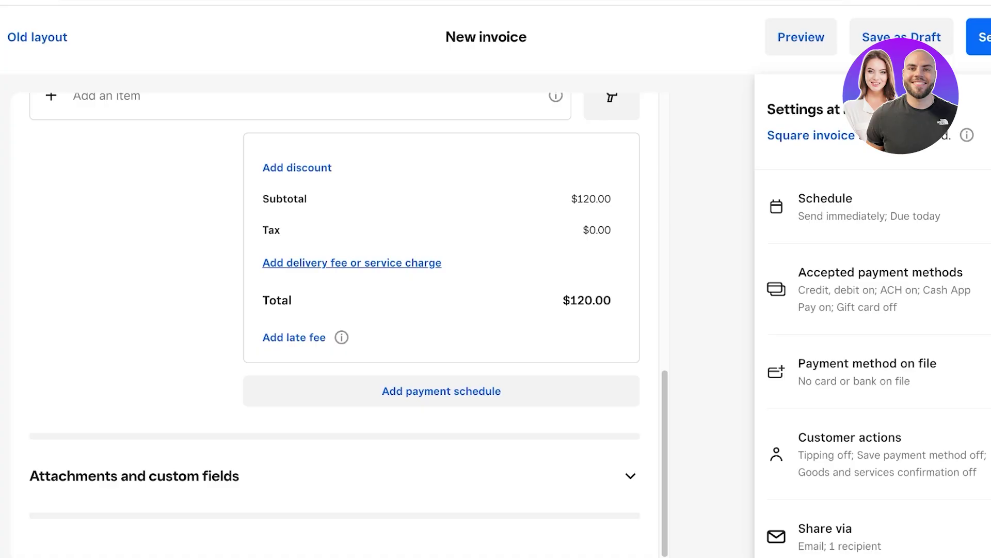
left_click(351, 263)
- Add a 1% percentage charge named 'Service Charges' with no sales tax
left_click(488, 327)
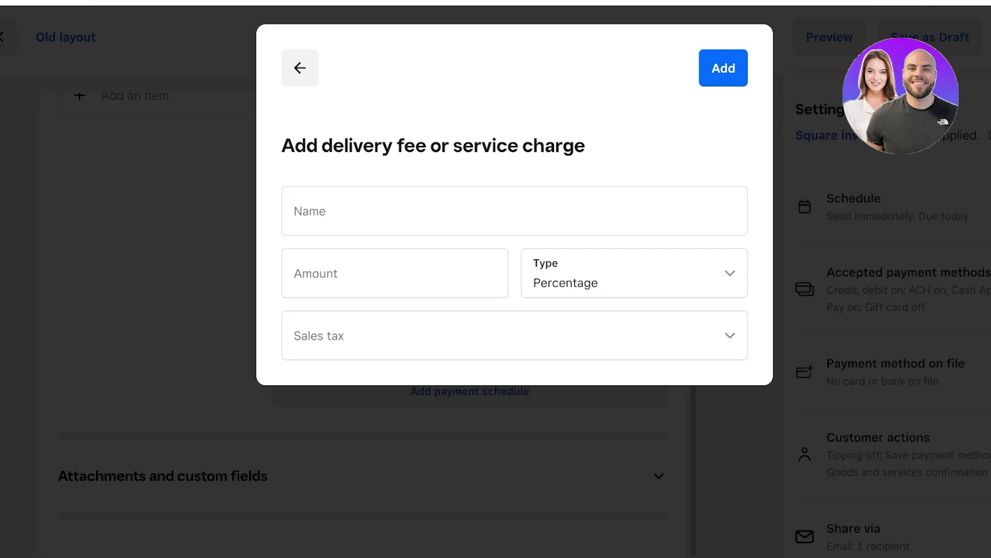
left_click(515, 211)
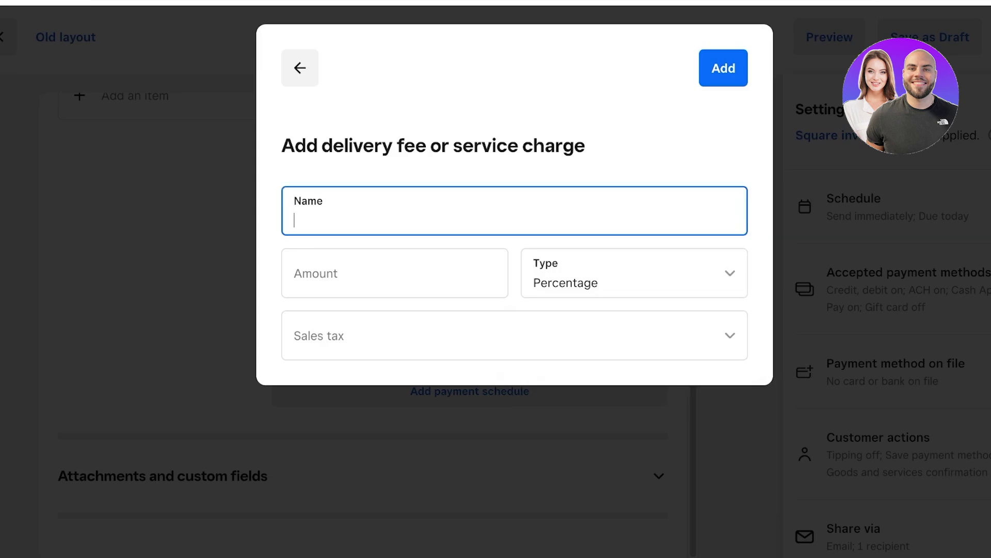
type("Service Charges")
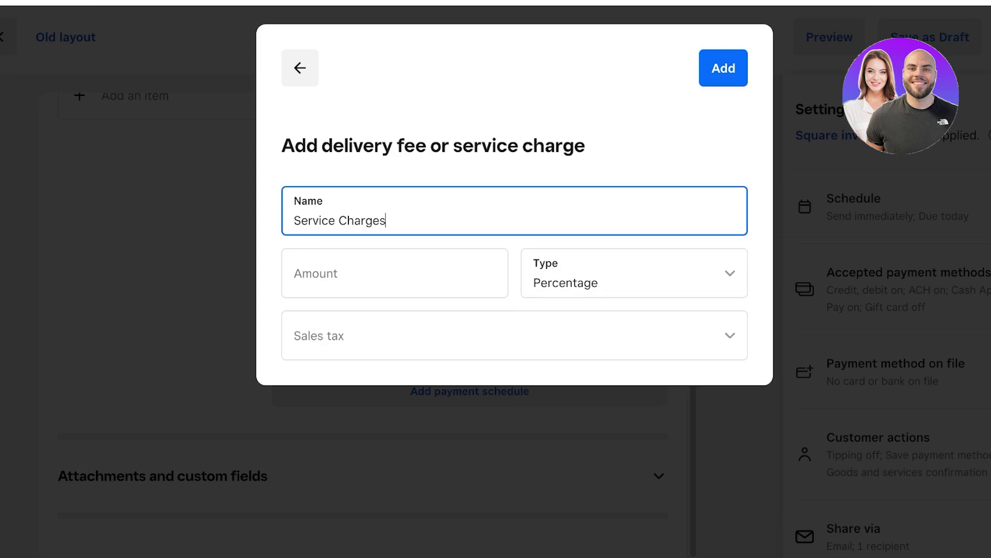
key("Tab")
type("1")
left_click(624, 335)
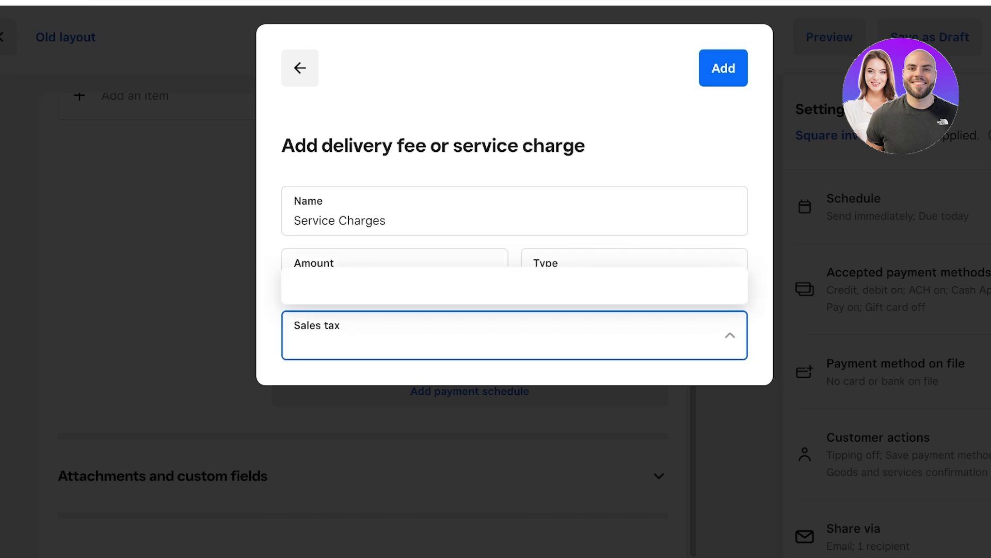
key("Escape")
left_click(723, 68)
scroll(496, 281, "right", 1)
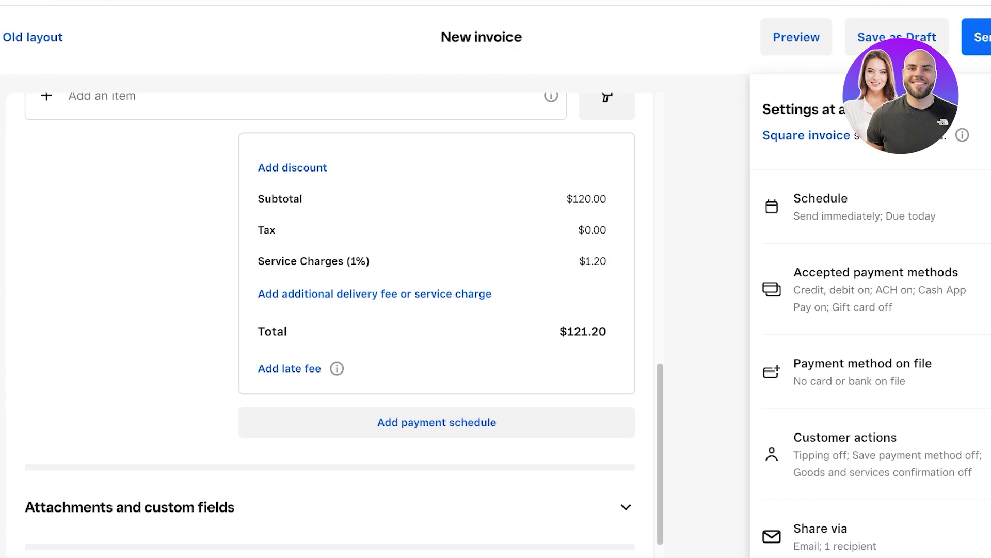
left_click(292, 168)
left_click(267, 67)
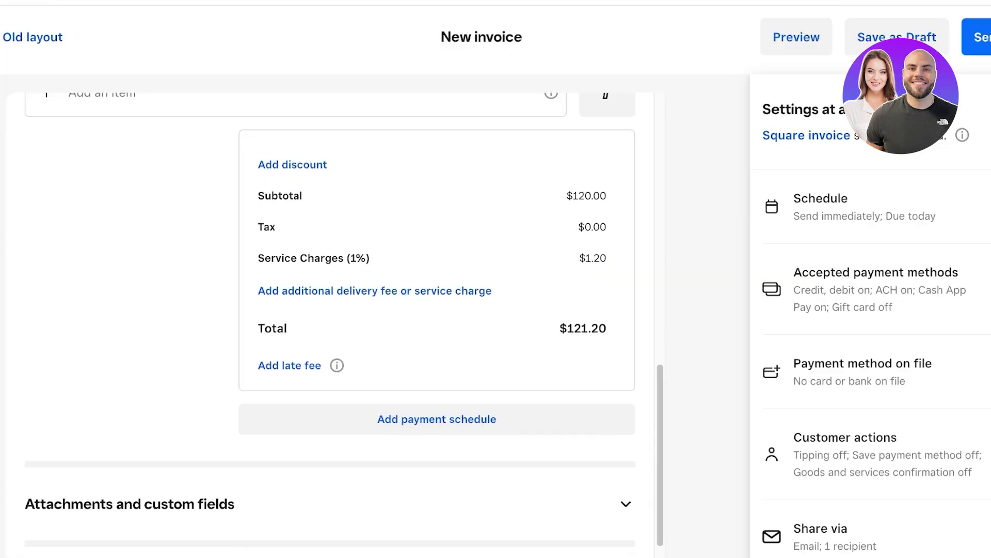
scroll(437, 393, "down", 1)
left_click(437, 393)
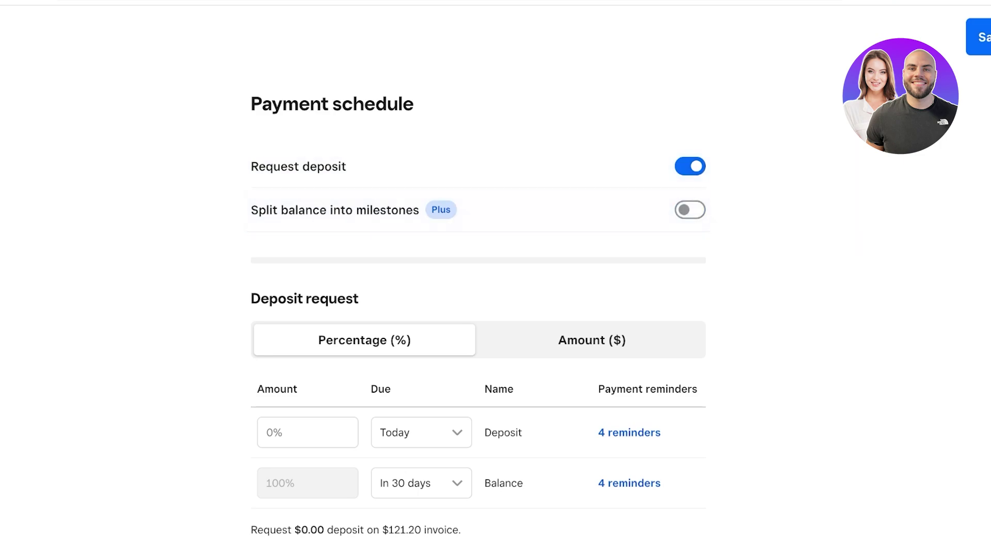
left_click(592, 340)
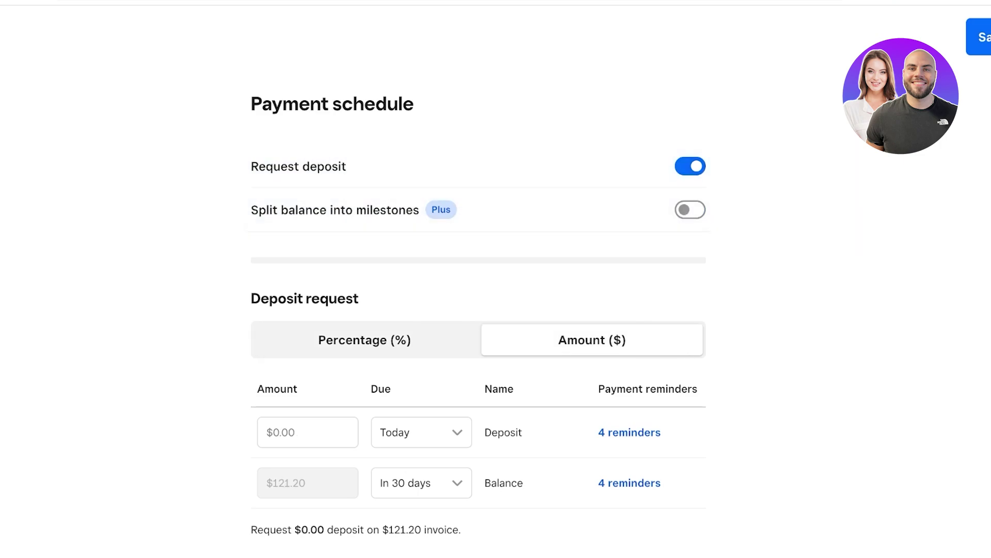
left_click(364, 340)
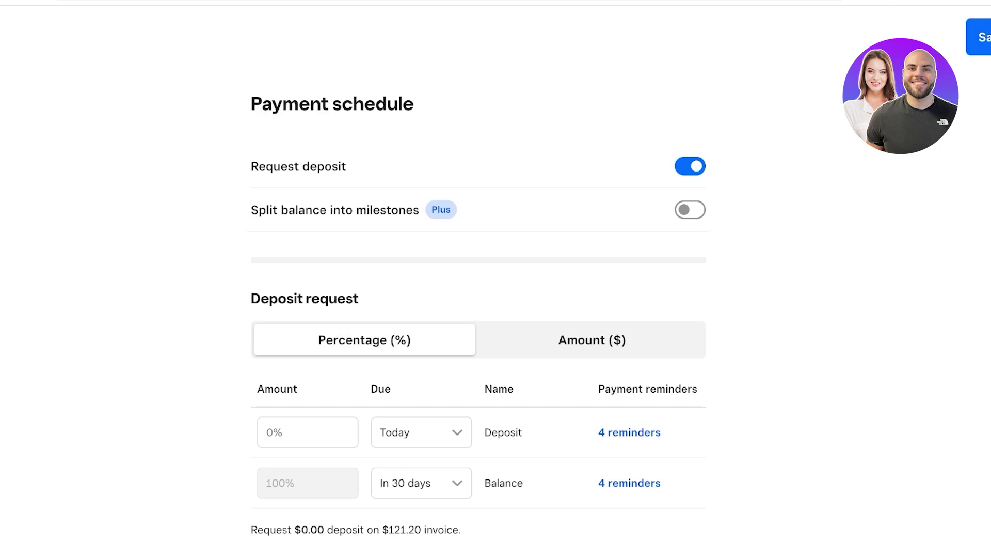
key("Escape")
- Expand the Attachments and custom fields section, then scroll back up to Details
scroll(439, 324, "up", 1)
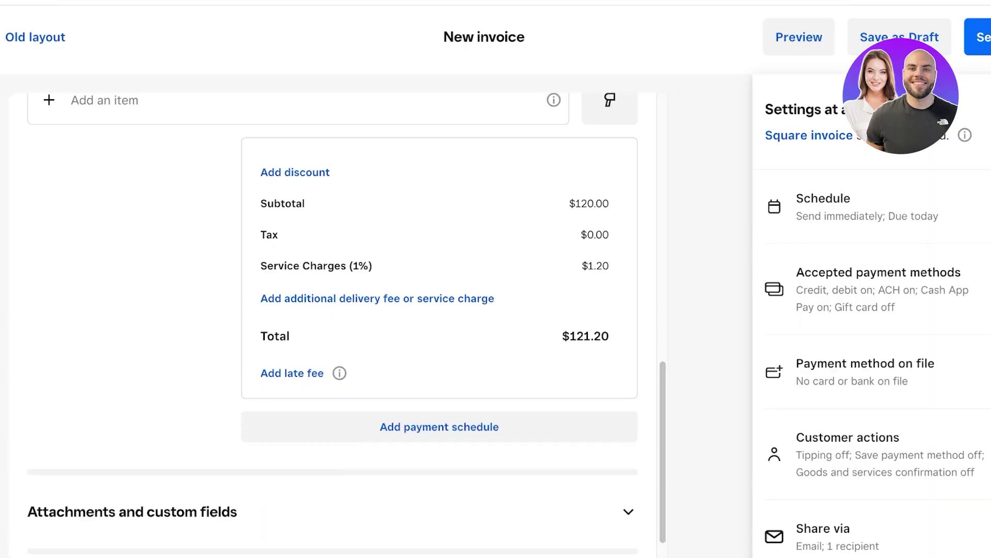
scroll(439, 324, "down", 1)
left_click(629, 472)
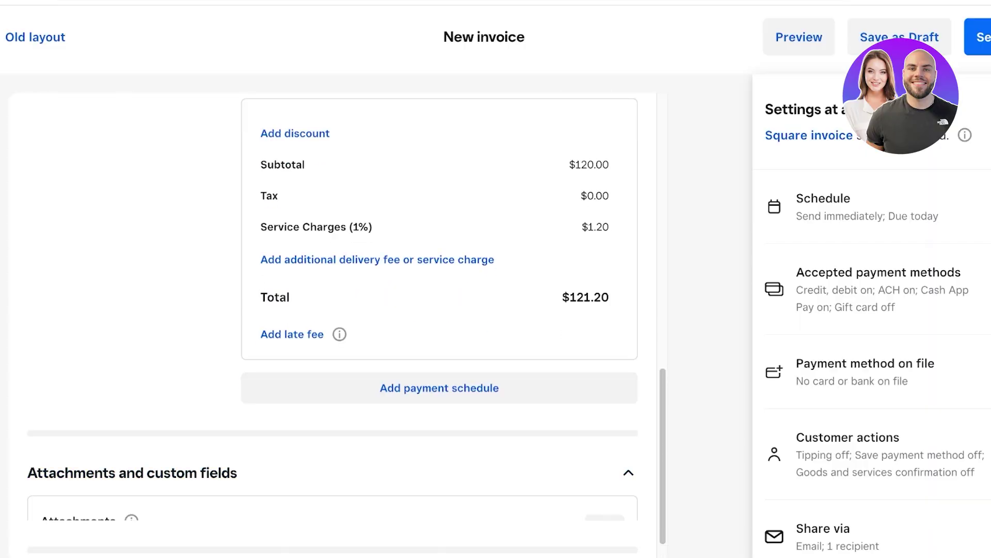
scroll(438, 324, "down", 5)
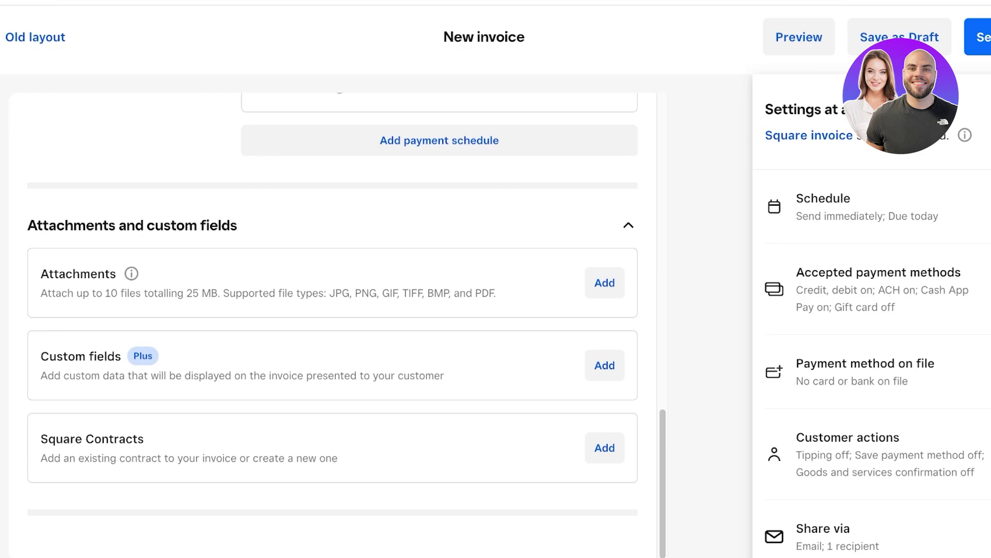
scroll(333, 325, "up", 15)
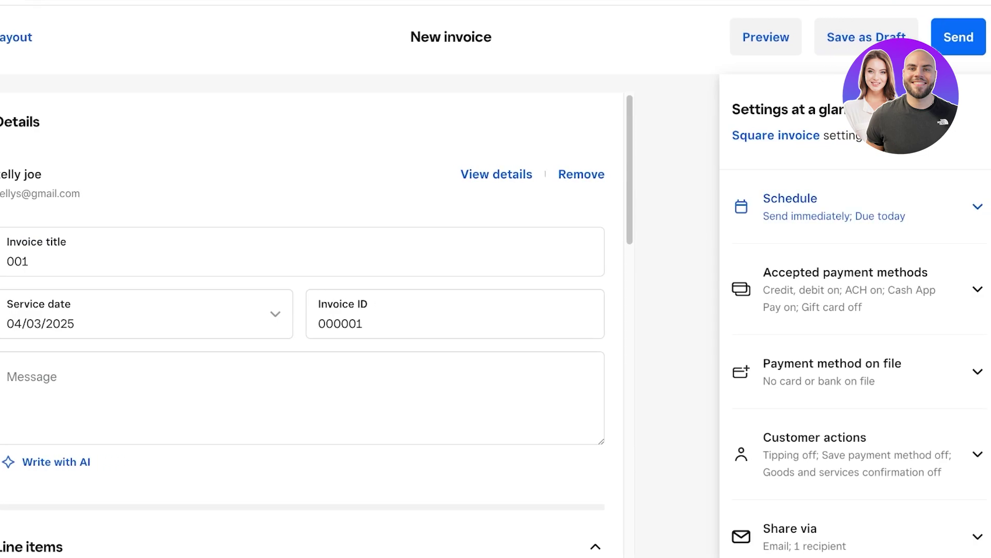
- Set the invoice due date to 16/03/2025 (in 10 days), keeping sending immediate
left_click(978, 207)
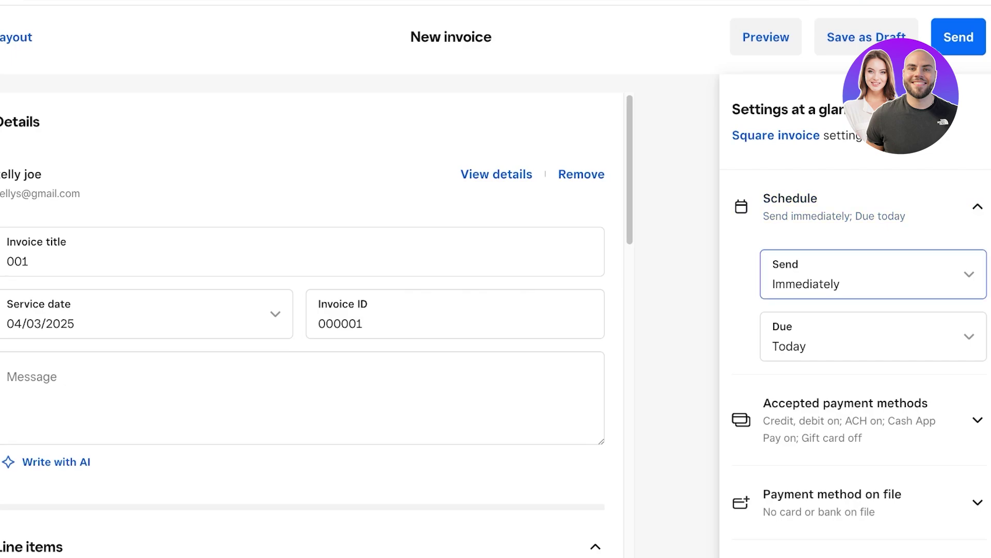
left_click(874, 279)
left_click(874, 283)
left_click(874, 338)
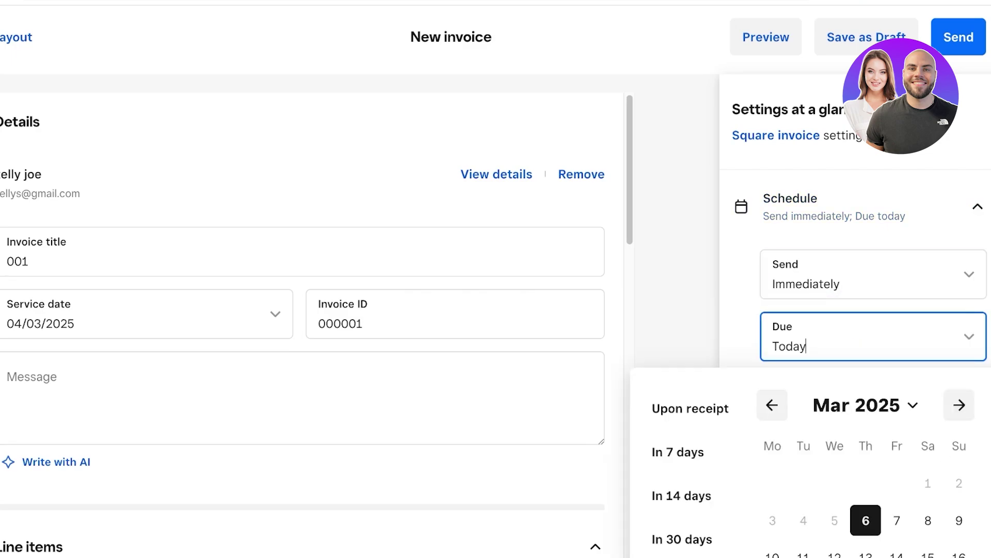
left_click(873, 336)
scroll(873, 325, "down", 5)
scroll(873, 326, "up", 3)
left_click(874, 232)
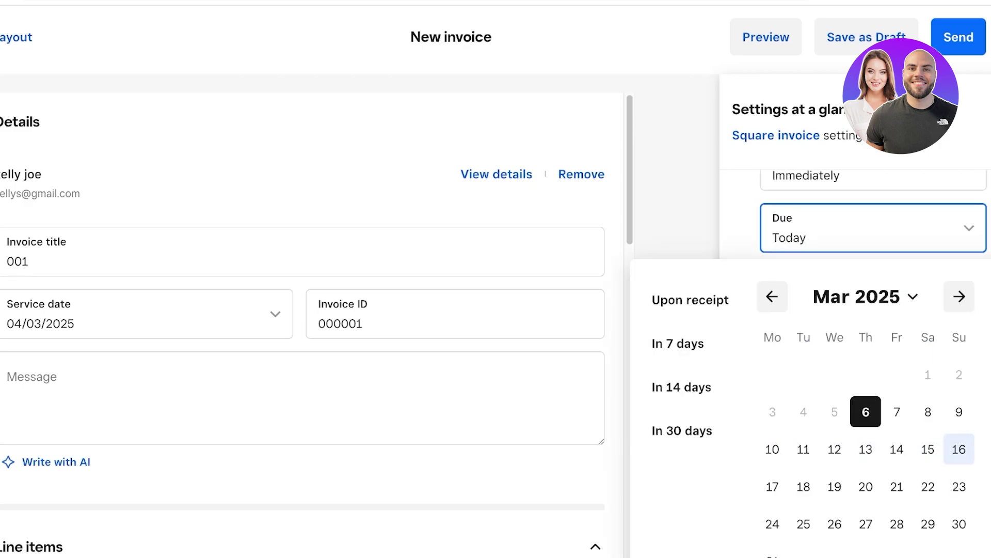
left_click(959, 449)
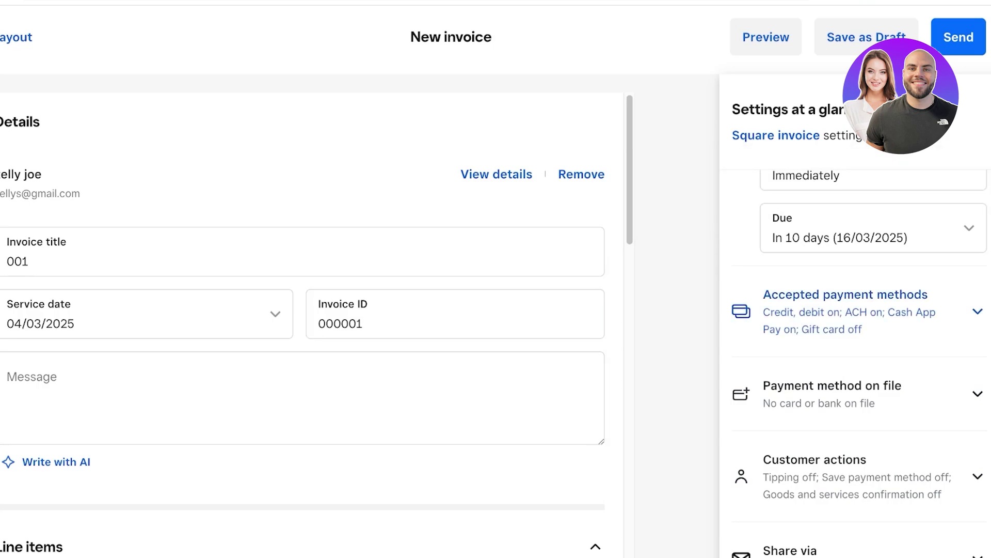
left_click(845, 294)
- Review accepted payment methods (card, ACH, Cash App Pay; no gift card), then expand Payment method on file
scroll(860, 362, "down", 5)
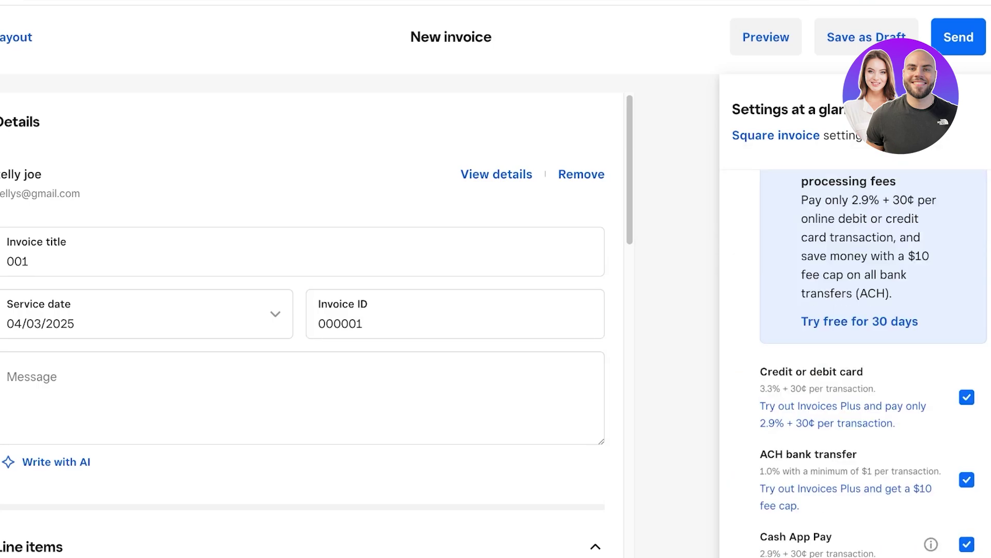
scroll(867, 310, "up", 2)
scroll(867, 274, "down", 4)
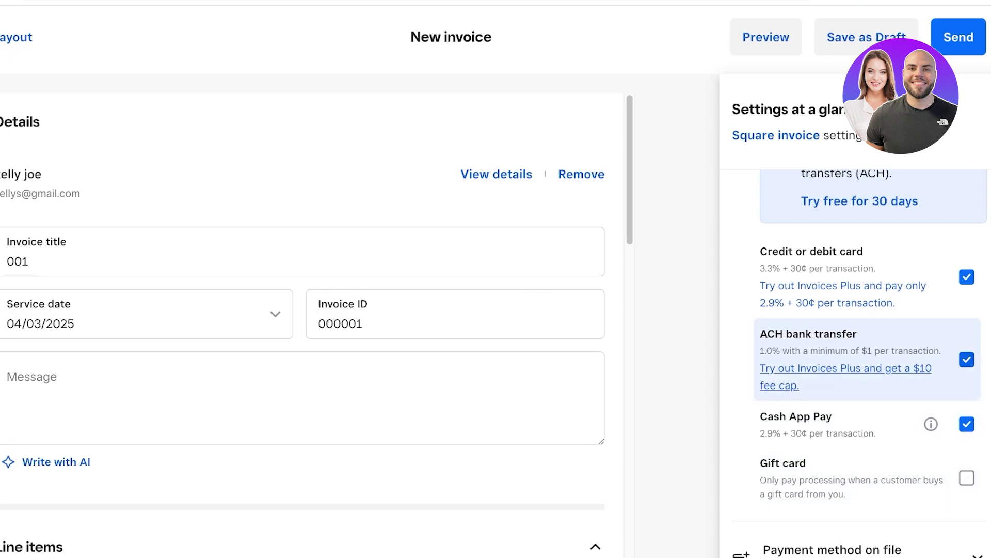
scroll(847, 335, "up", 1)
scroll(847, 335, "up", 1)
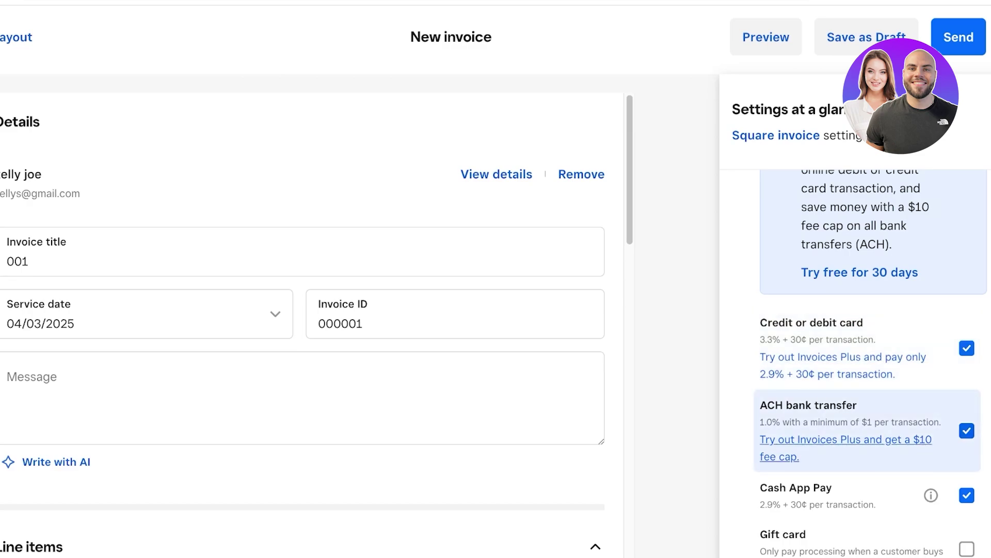
scroll(868, 460, "down", 1)
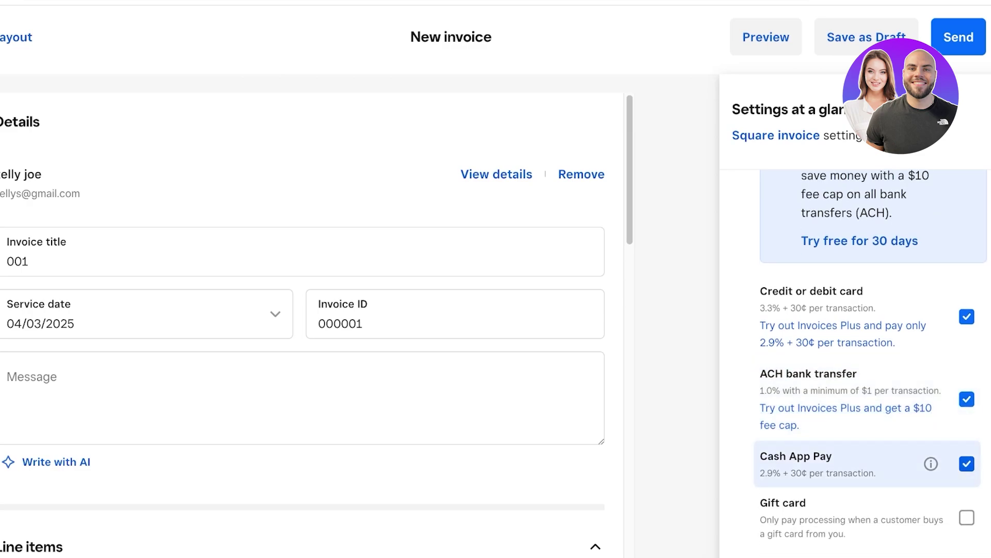
scroll(868, 462, "down", 1)
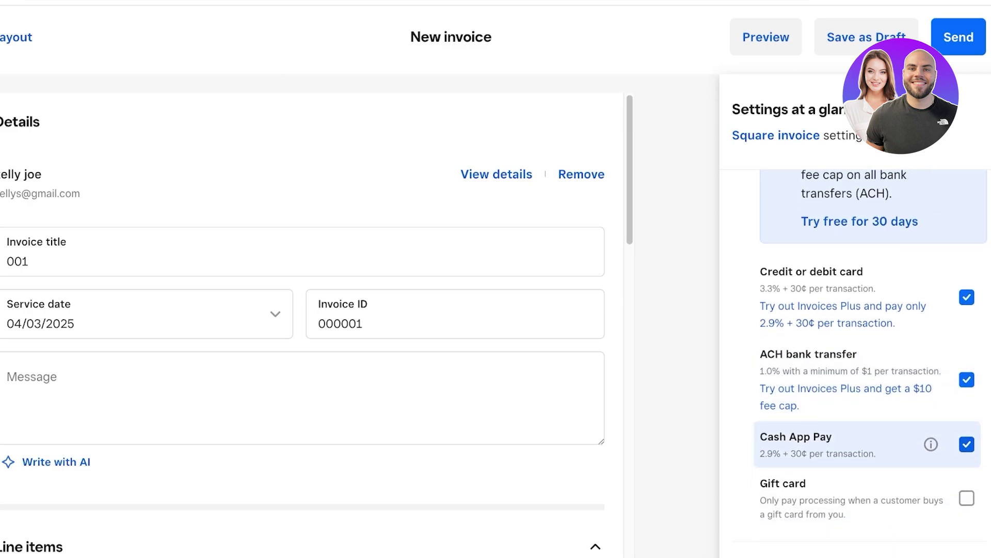
scroll(867, 450, "down", 4)
left_click(867, 381)
- Turn on Tipping and Save payment method under Customer actions
scroll(867, 380, "down", 2)
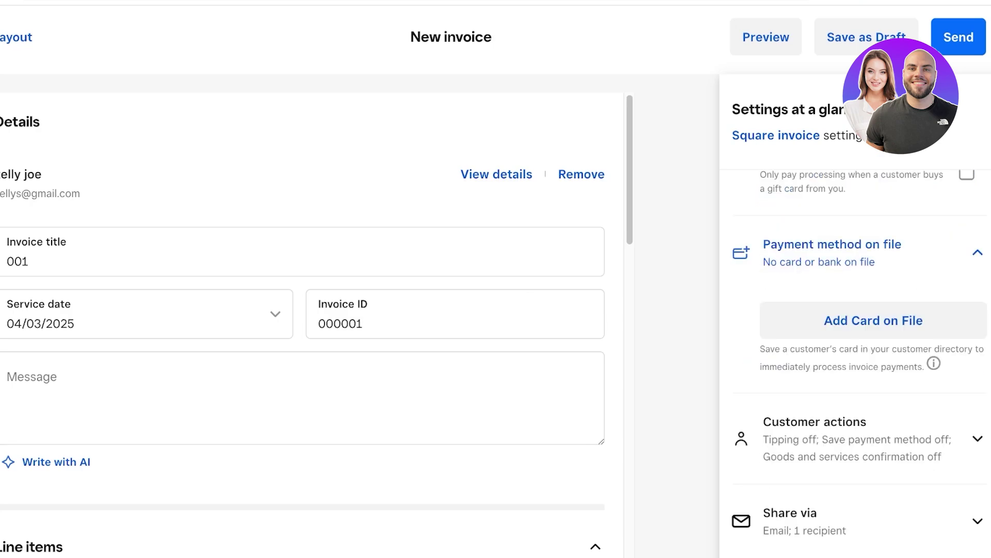
scroll(868, 362, "down", 1)
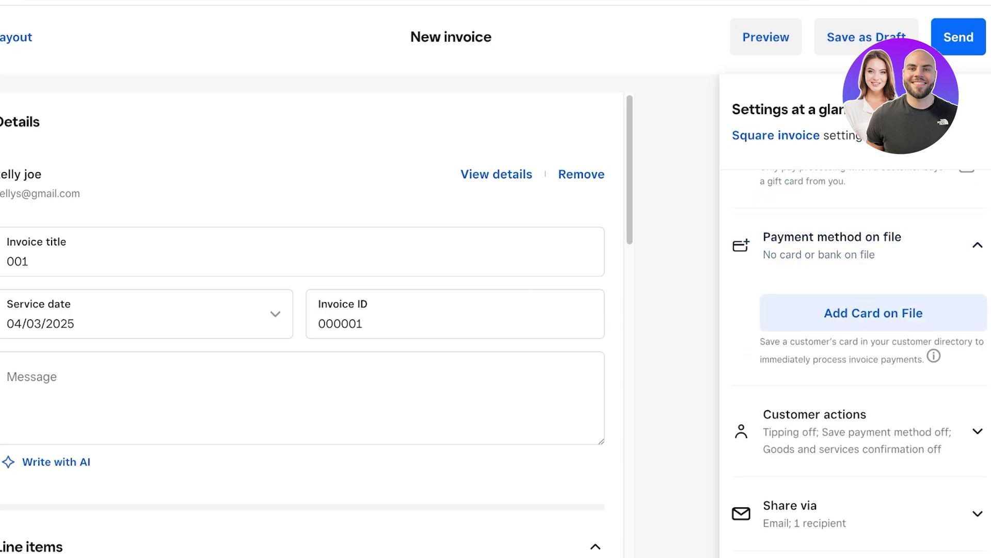
left_click(815, 423)
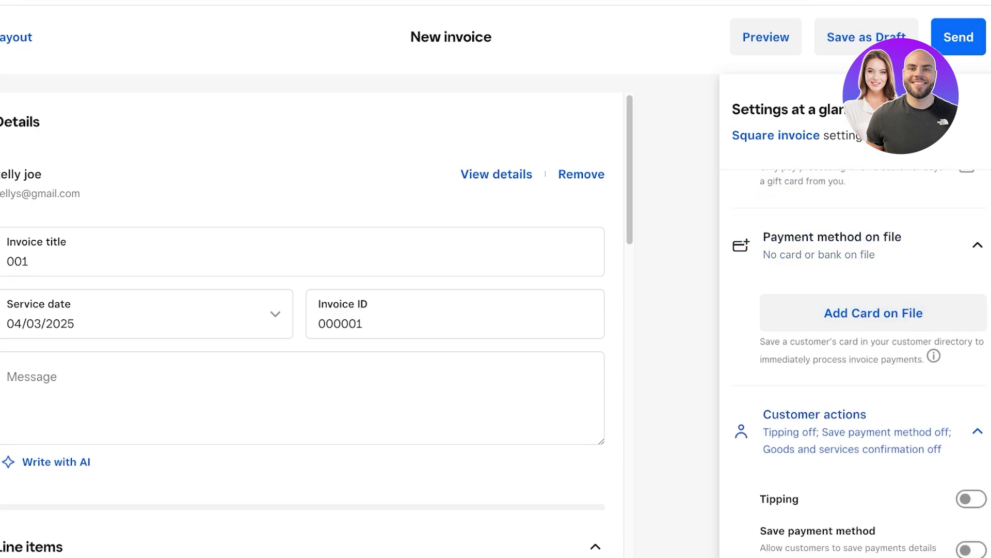
scroll(855, 362, "down", 4)
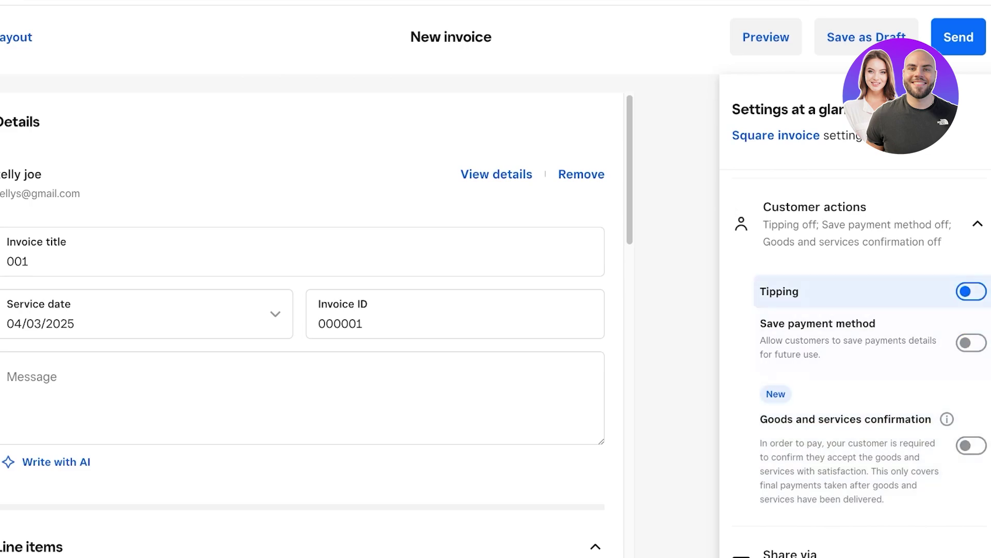
left_click(971, 291)
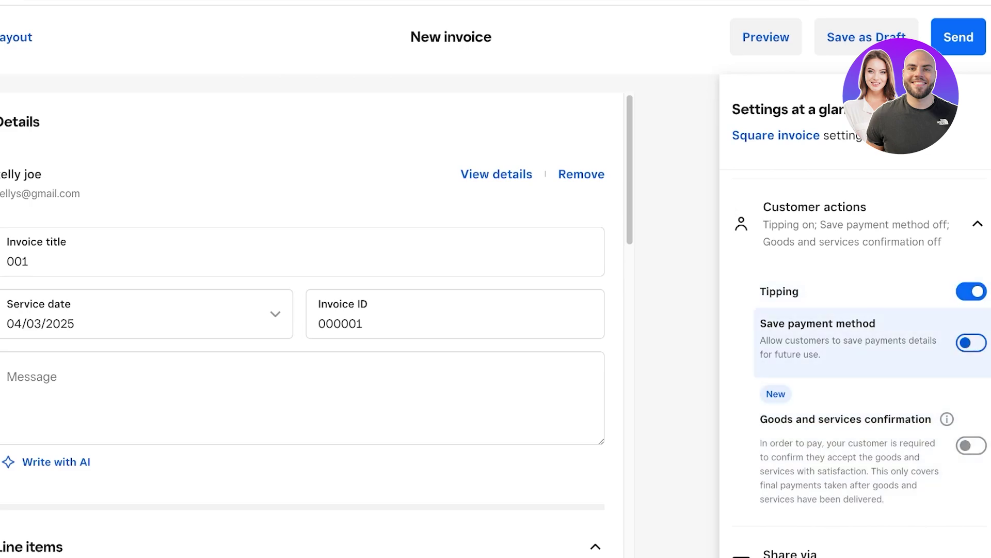
left_click(971, 342)
- Look through the Share via, Reminders and Delivery settings sections
left_click(977, 225)
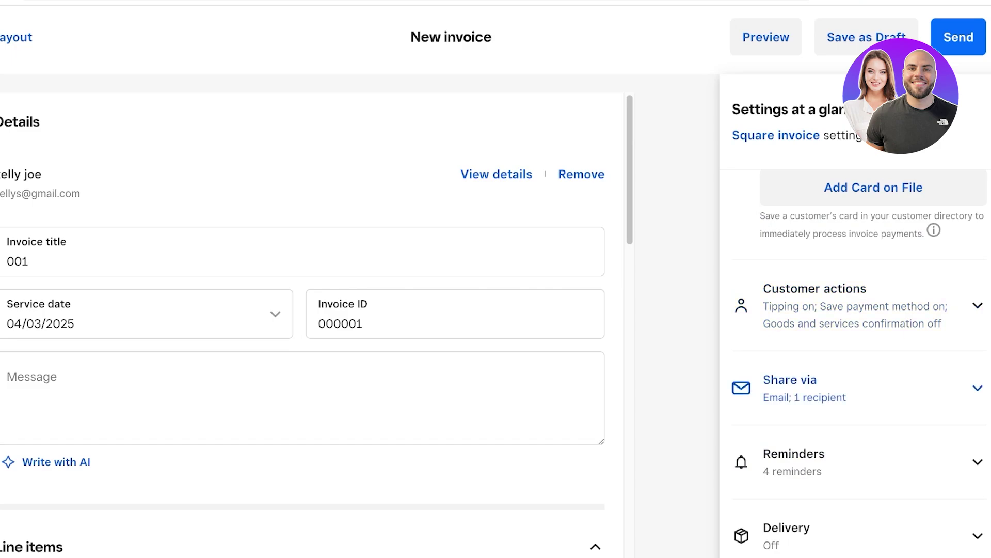
left_click(977, 387)
left_click(977, 388)
left_click(977, 461)
left_click(978, 461)
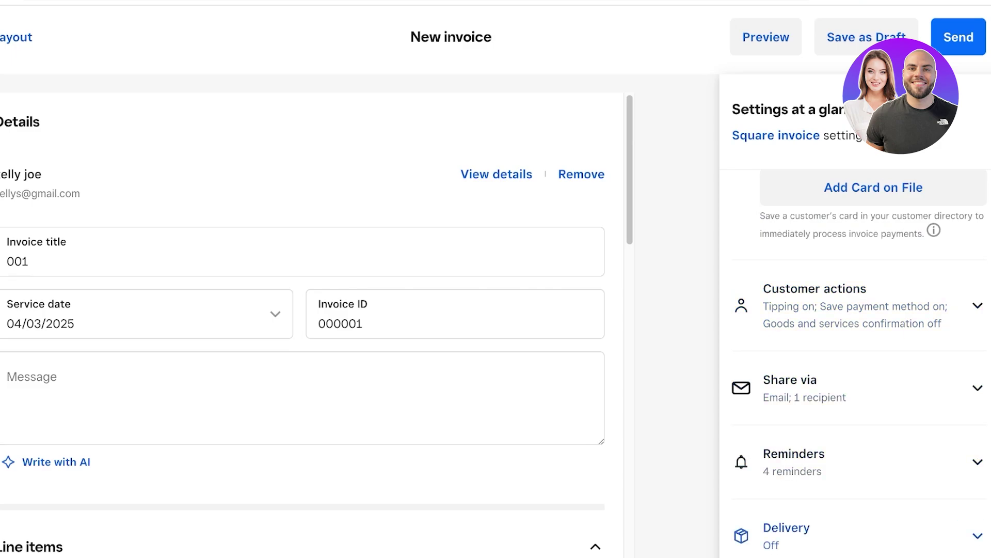
left_click(978, 529)
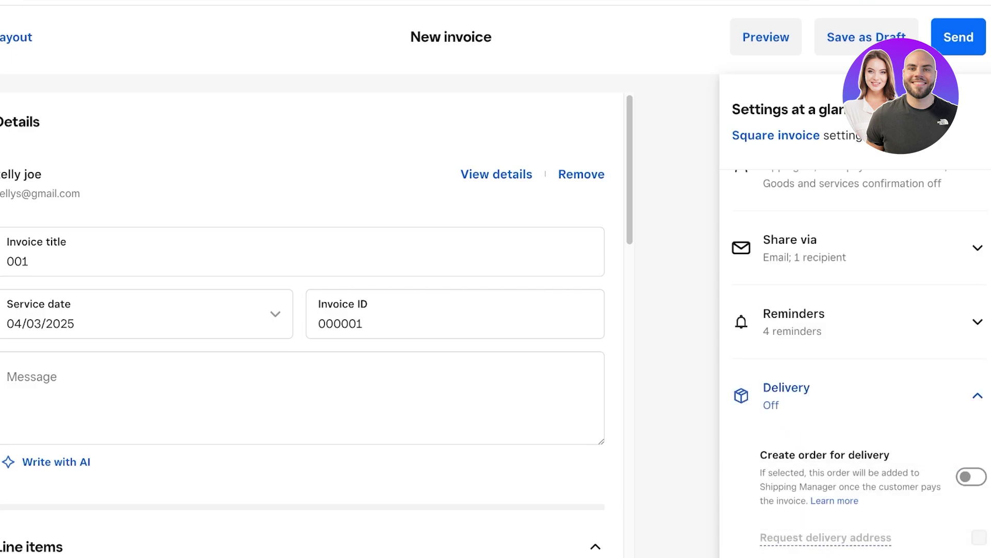
- Save the invoice as a draft and decline the Set up payments prompt
scroll(857, 362, "up", 10)
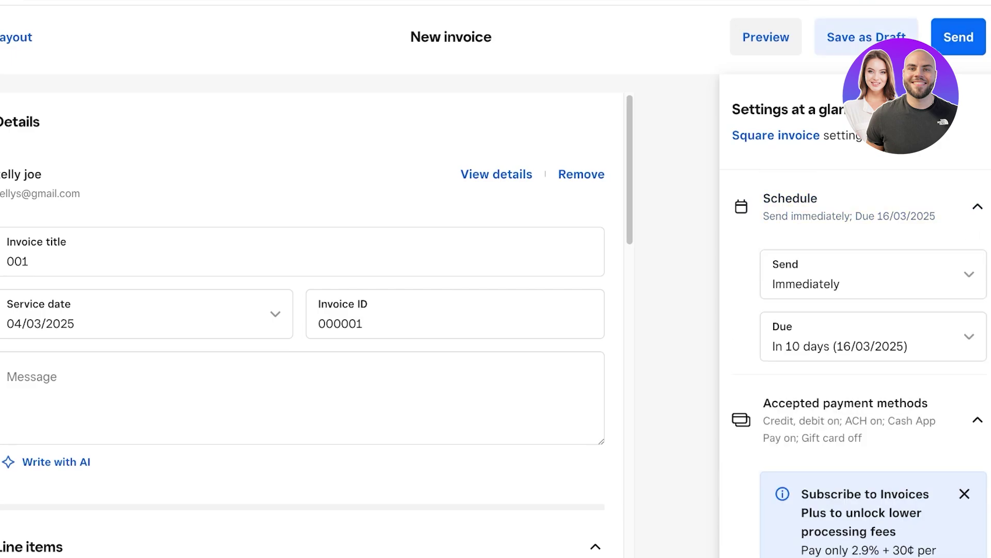
left_click(866, 37)
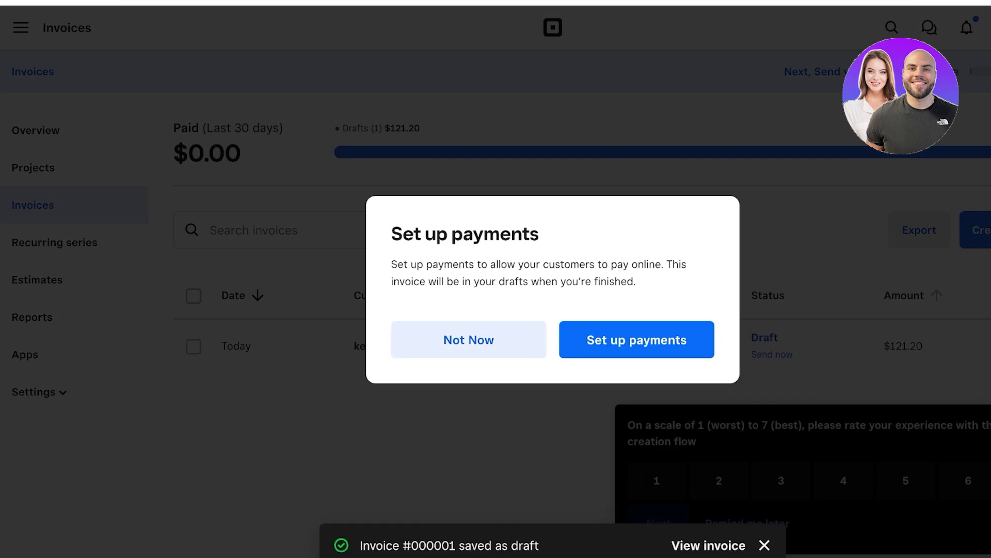
left_click(469, 339)
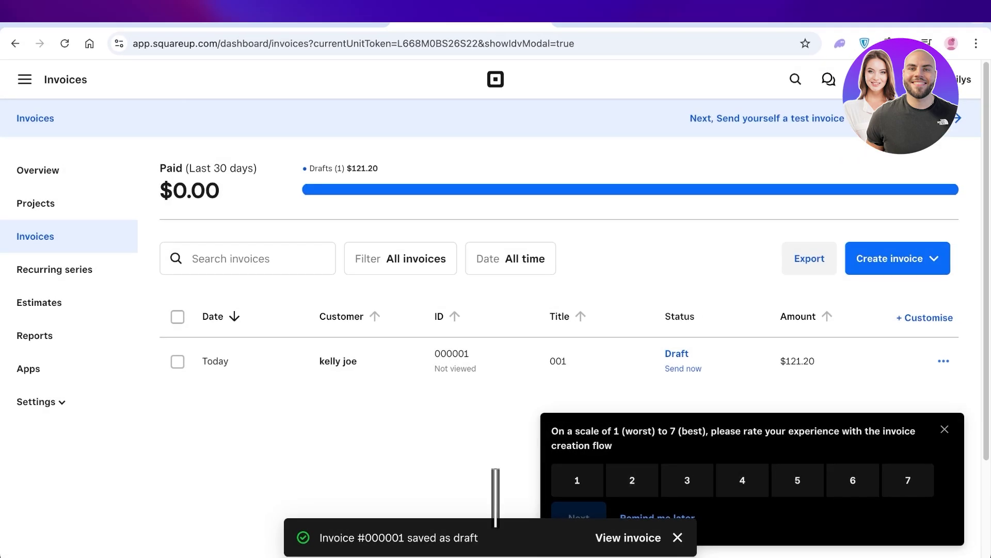